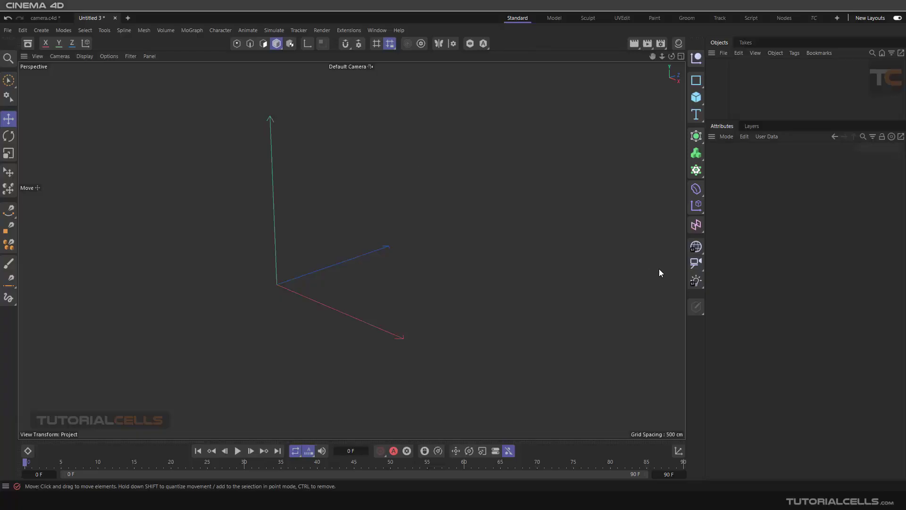
Step: Add a Camera Crane to the scene and orbit around it to bring the whole rig into view
left_click(696, 263)
left_click(724, 369)
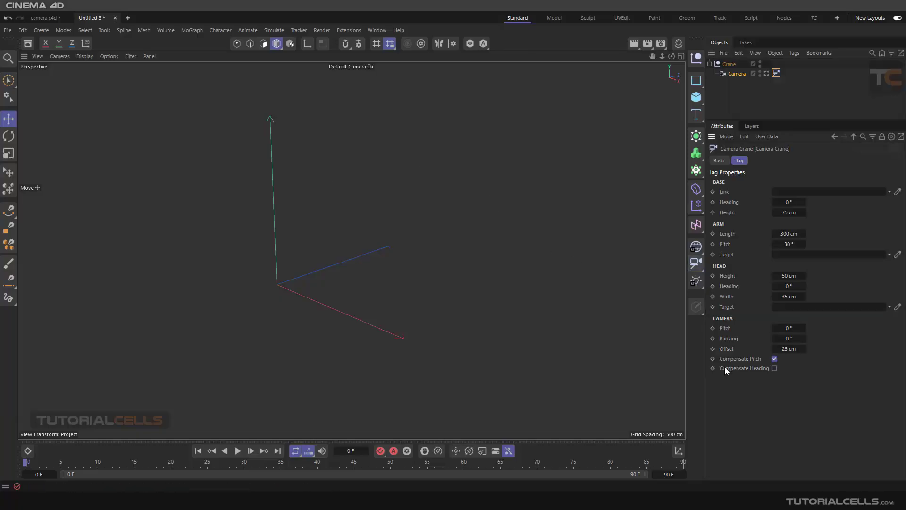
mouse_move(393, 218)
left_mouse_down("alt")
mouse_move(375, 220)
mouse_move(373, 203)
mouse_move(428, 207)
mouse_move(397, 217)
left_mouse_up("alt")
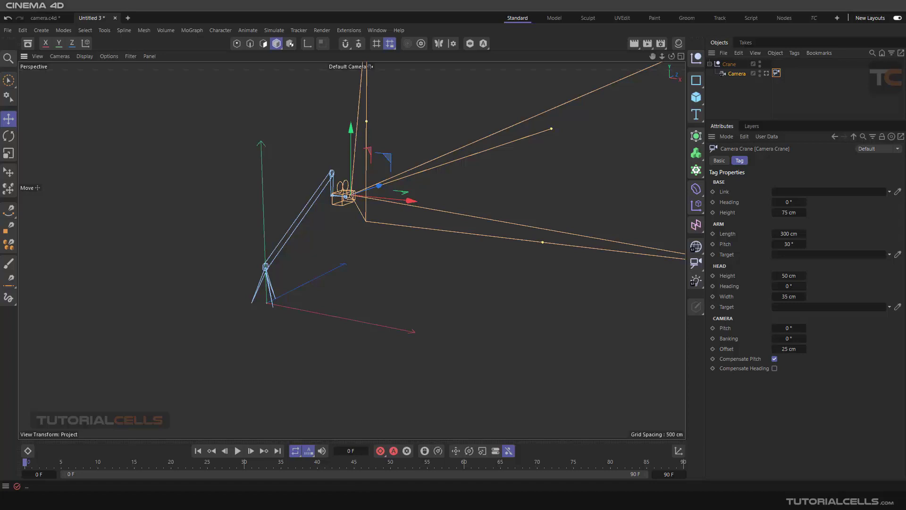
mouse_move(383, 280)
left_mouse_down("alt")
mouse_move(386, 271)
mouse_move(380, 276)
left_mouse_up("alt")
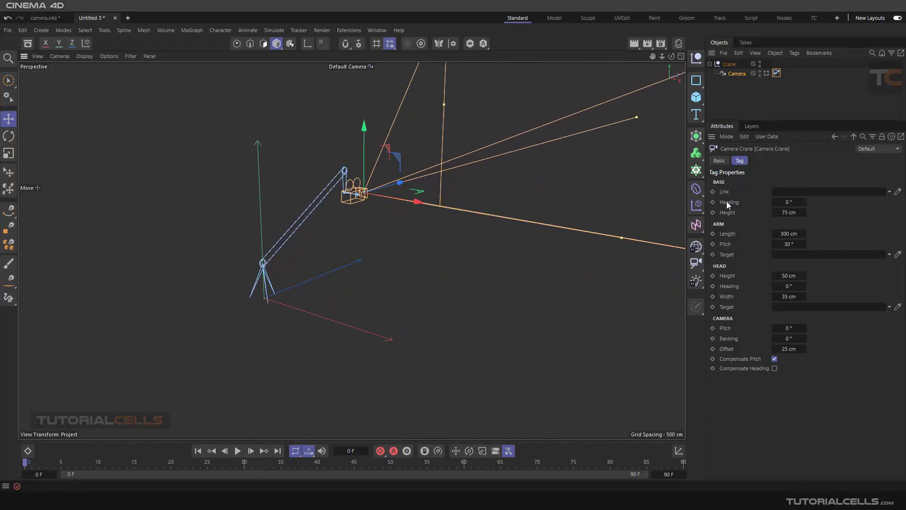
Step: Review the crane camera's Stereoscopic, Spherical and Camera Crane properties, then bring up the Camera Crane tag's own properties
left_click(736, 73)
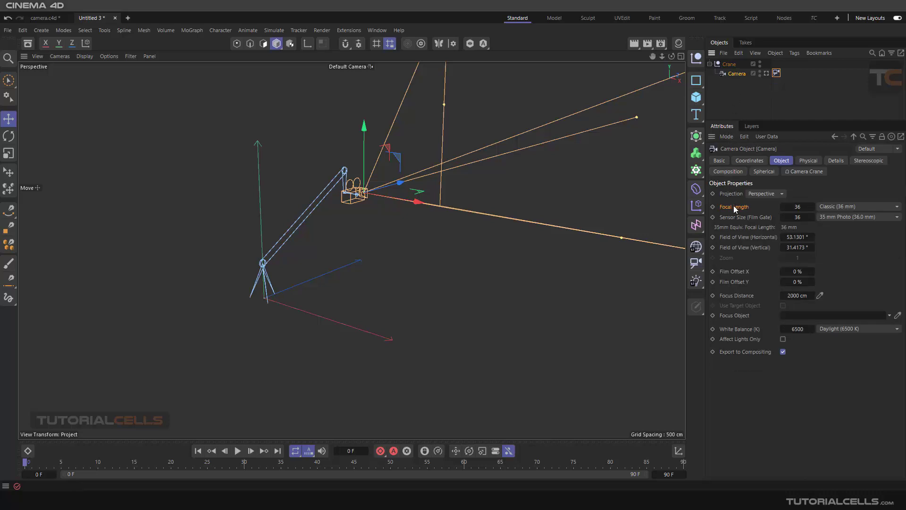
left_click(803, 162)
left_click(867, 161)
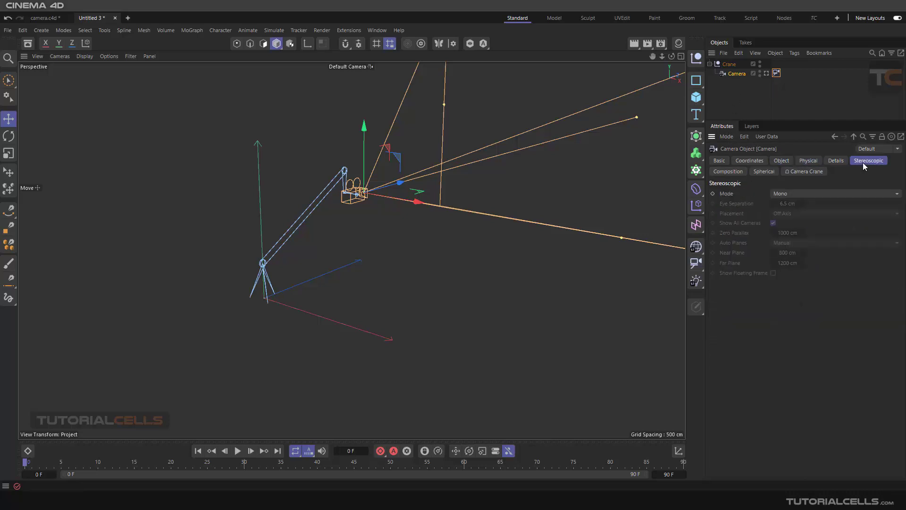
left_click(767, 171)
left_click(803, 172)
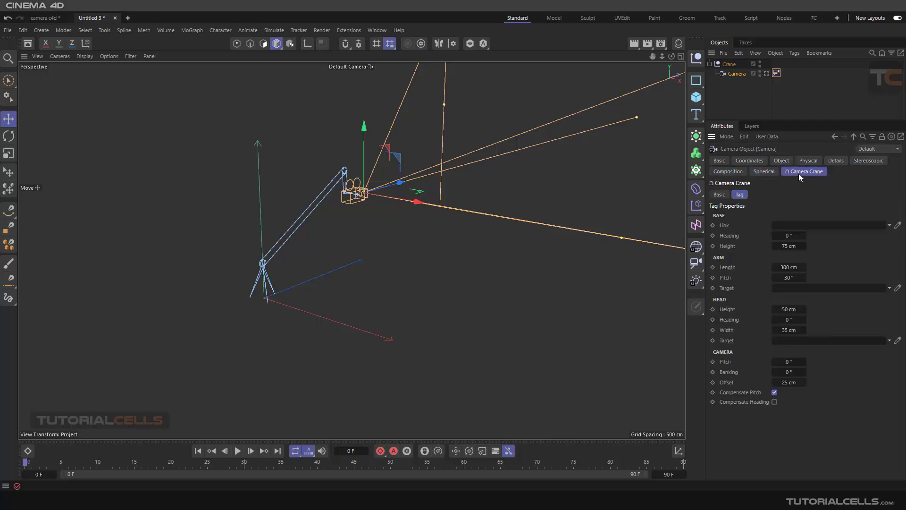
left_click(776, 73)
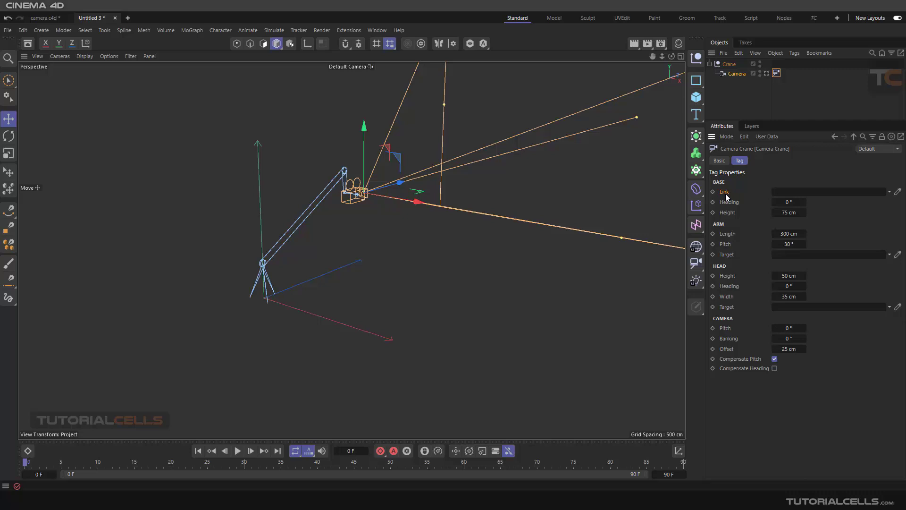
Step: Draw an open, four-point S-shaped Bezier spline around the crane in the Top view with the Spline Pen
left_click_drag(484, 218, 412, 228, "alt")
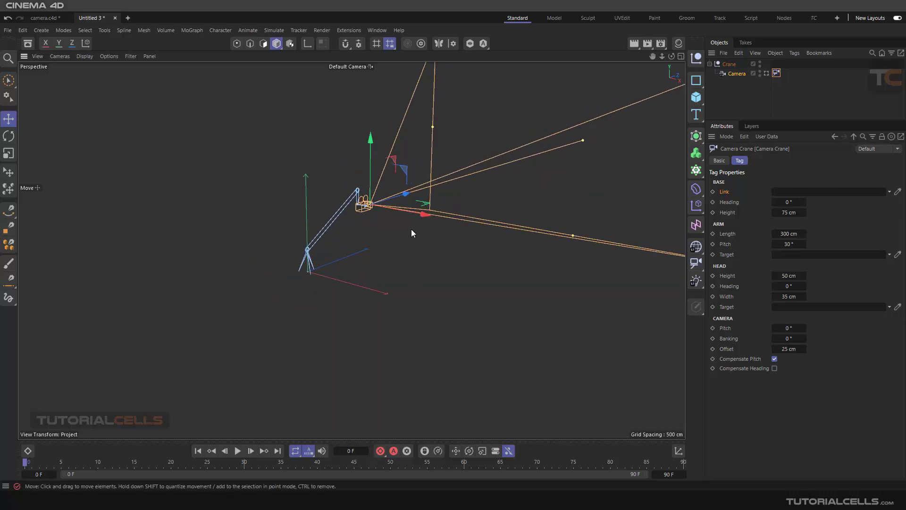
middle_click(411, 229)
middle_click(432, 217)
scroll(439, 213, "down", 5)
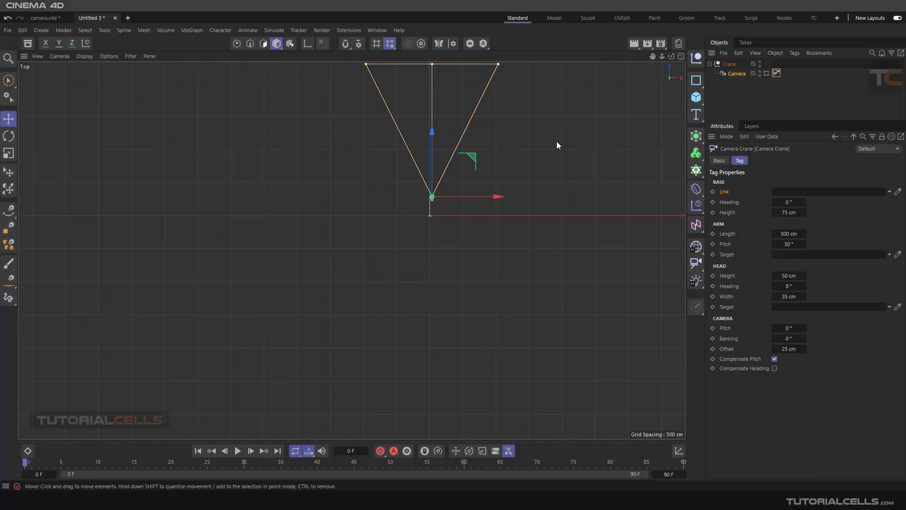
left_click(8, 210)
left_click(402, 290)
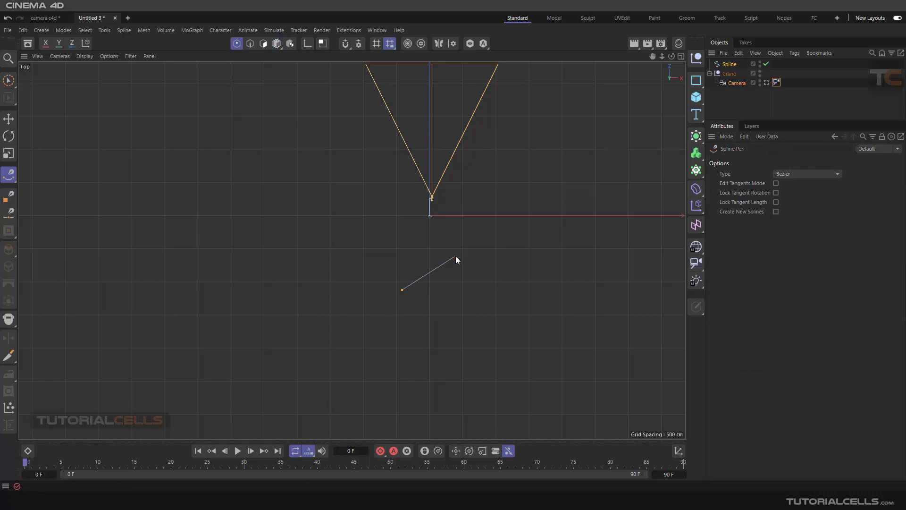
left_click_drag(457, 255, 483, 225)
left_click_drag(378, 116, 386, 88)
middle_click_drag(409, 133, 403, 168, "alt")
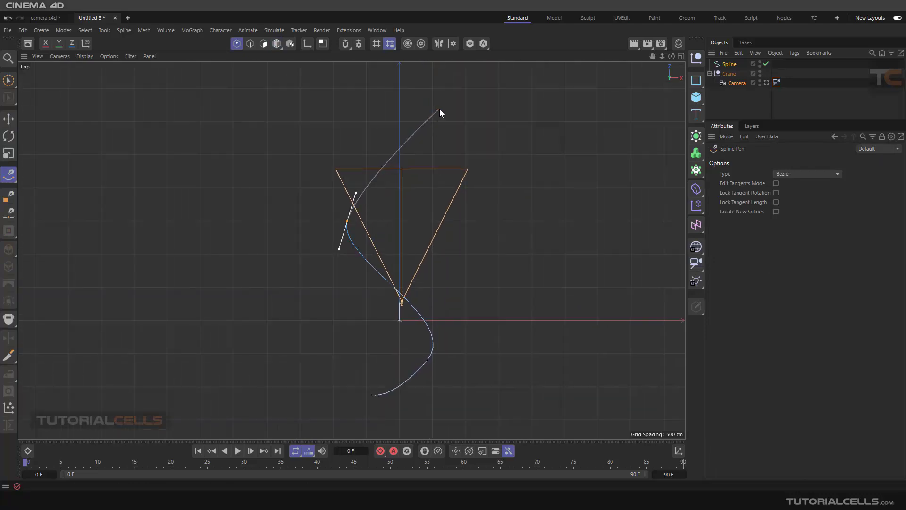
left_click_drag(440, 109, 471, 107)
key("Escape")
Step: Delete both end points of the spline in the Perspective view, leaving a shorter two-point curve
middle_click(419, 163)
middle_click(322, 154)
mouse_move(379, 279)
left_mouse_down("alt")
mouse_move(392, 274)
mouse_move(369, 268)
mouse_move(385, 270)
left_mouse_up("alt")
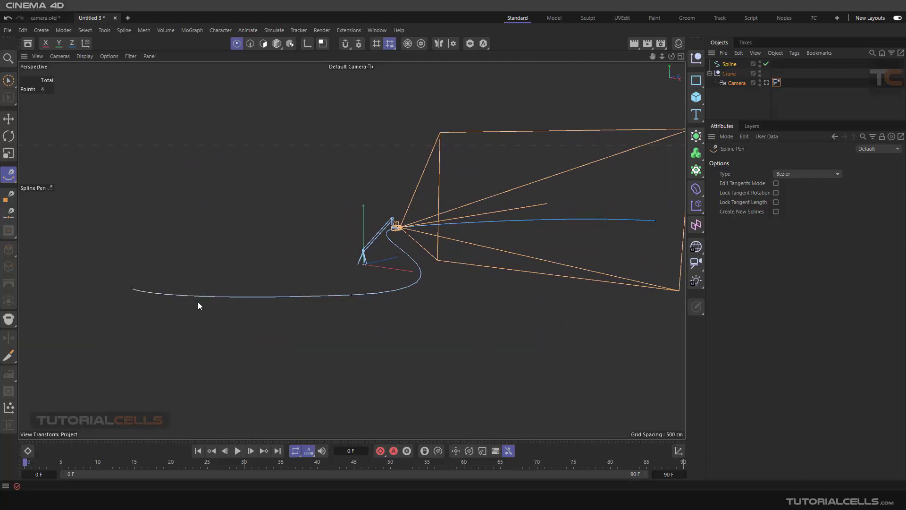
left_click(133, 290)
key("Delete")
left_click(655, 223)
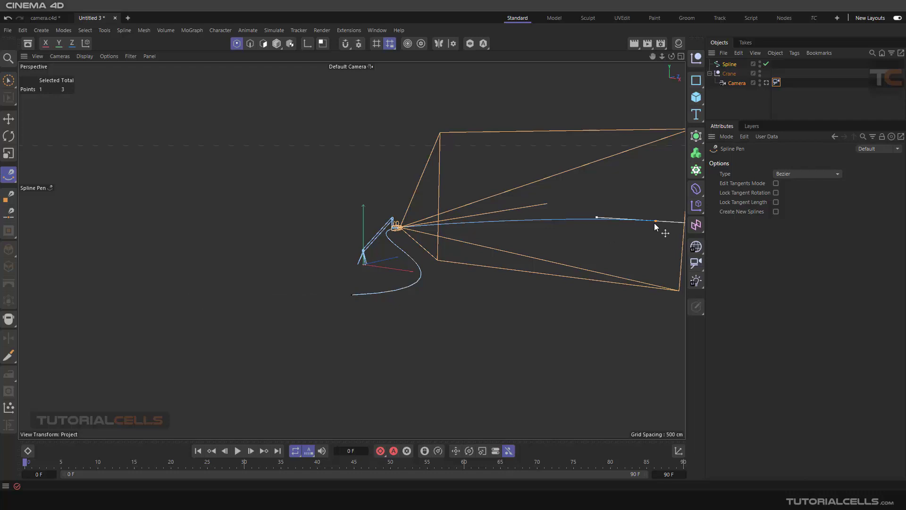
key("Delete")
left_click_drag(359, 264, 430, 259, "alt")
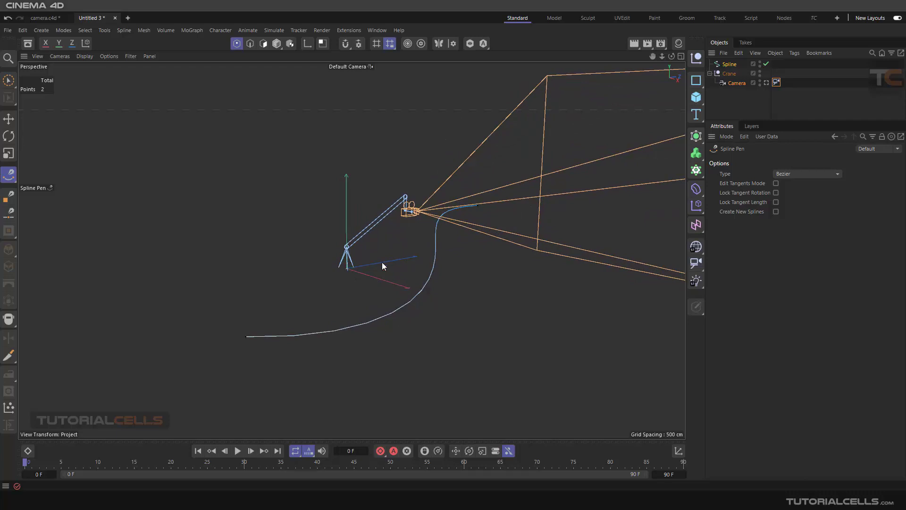
Step: Link the spline to the Base of the Camera Crane tag and inspect how the crane sits on the curve
left_click(776, 83)
left_click(735, 64)
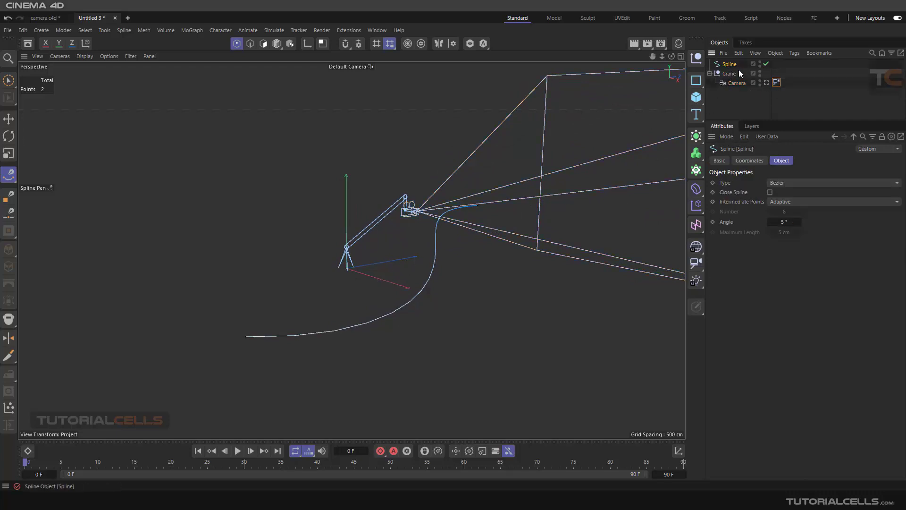
left_click(777, 84)
left_click_drag(729, 65, 793, 192)
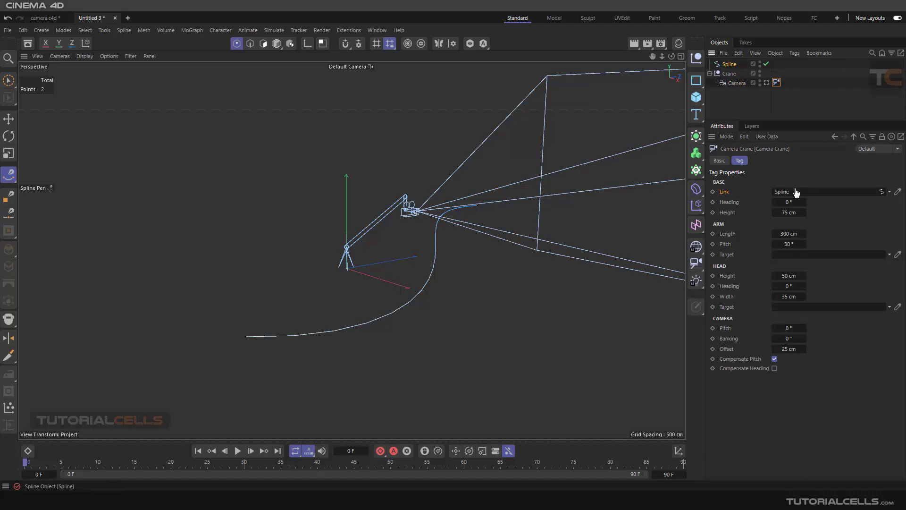
scroll(237, 341, "up", 10)
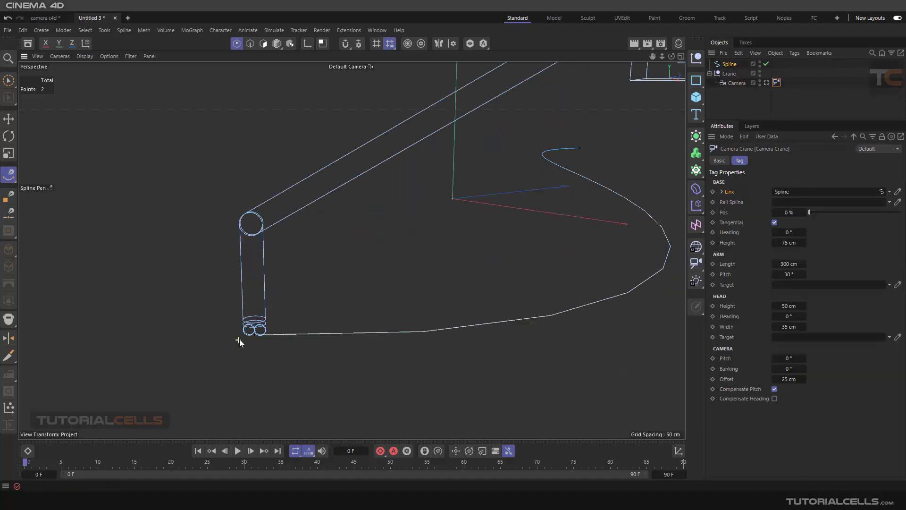
left_click_drag(276, 330, 216, 334, "alt")
scroll(313, 327, "down", 10)
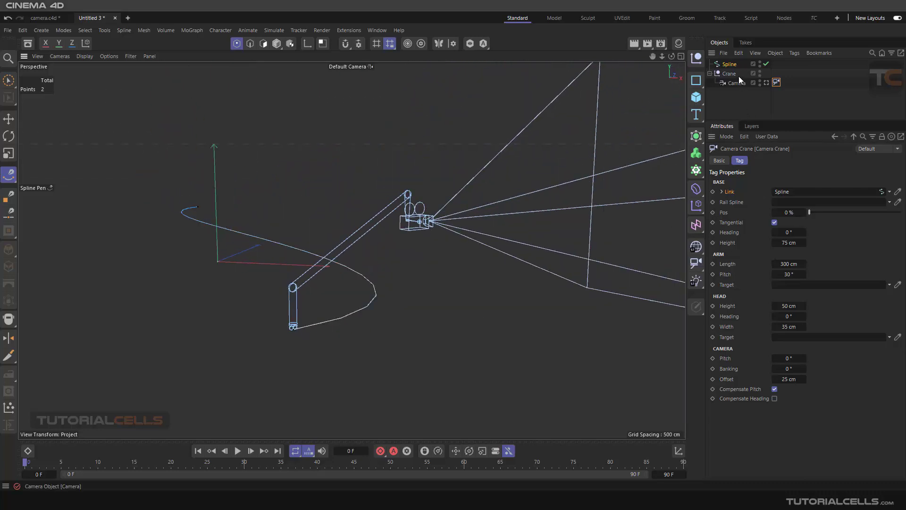
Step: Set the spline's Intermediate Points to Subdivided
left_click(730, 64)
left_click(777, 201)
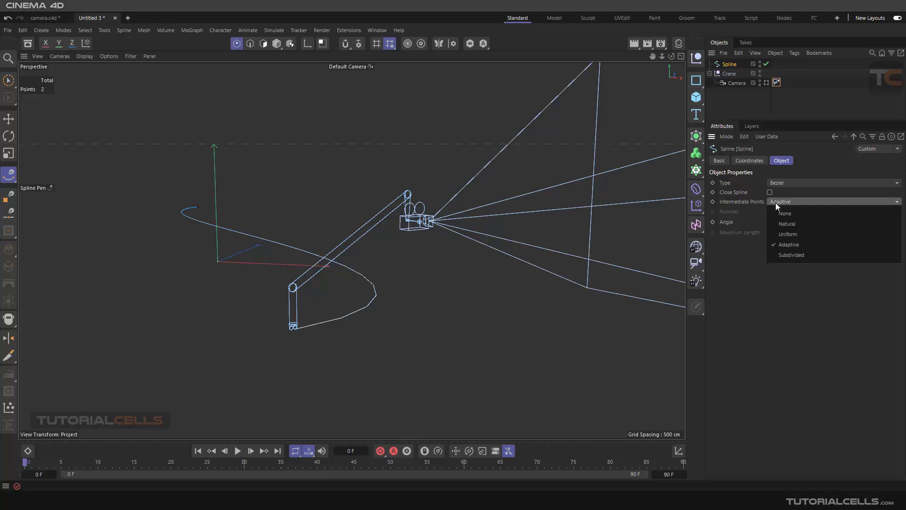
left_click(788, 255)
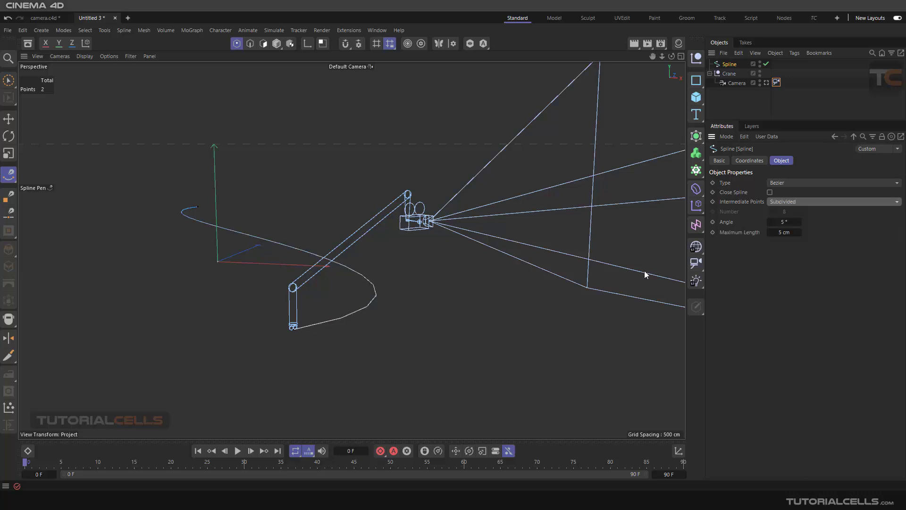
Step: Try the B-Spline type for the linked spline within the Camera Crane tag, and undo the type change
left_click(776, 82)
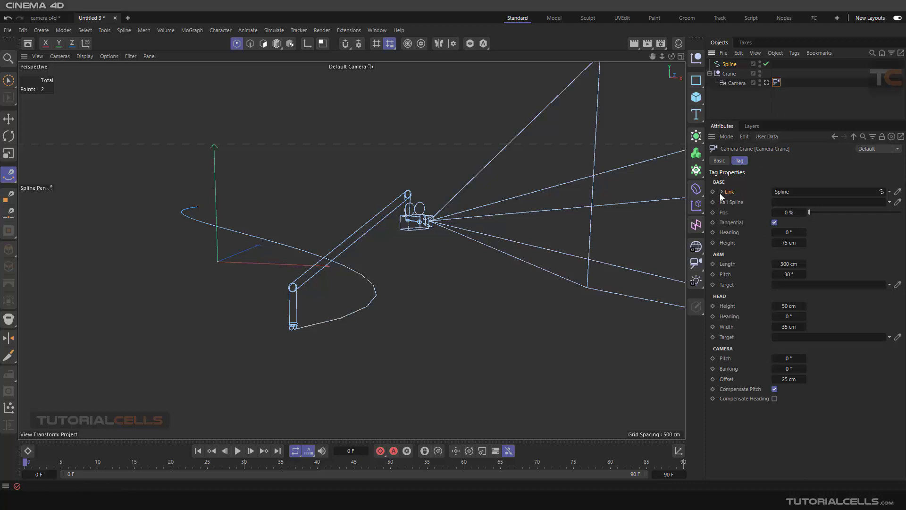
left_click(721, 192)
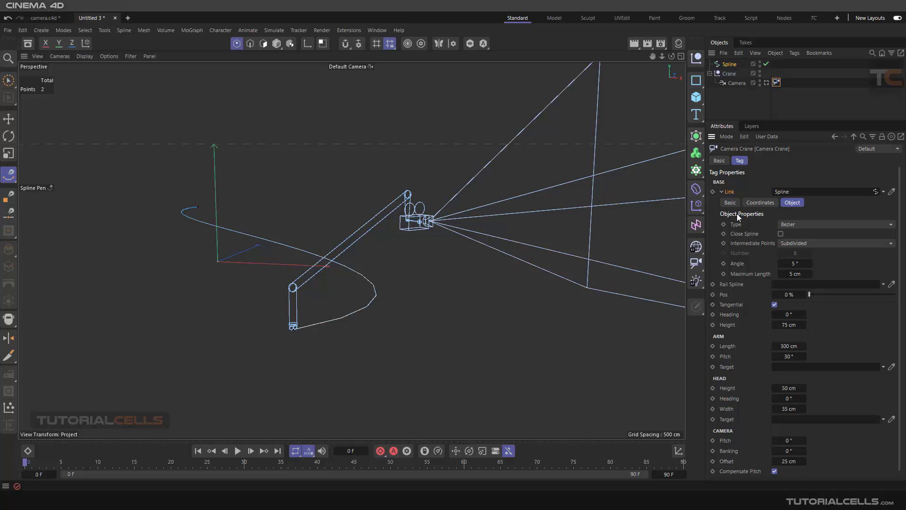
left_click(790, 225)
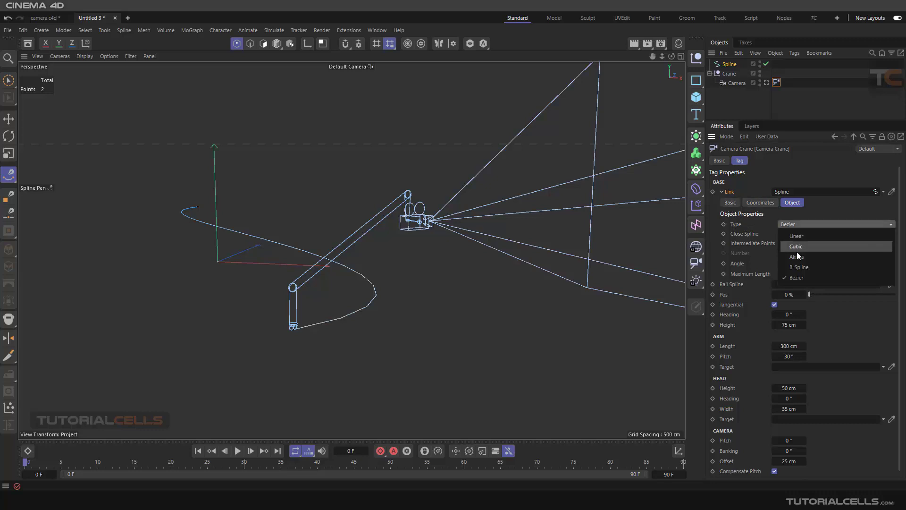
left_click(799, 268)
key("ctrl+z")
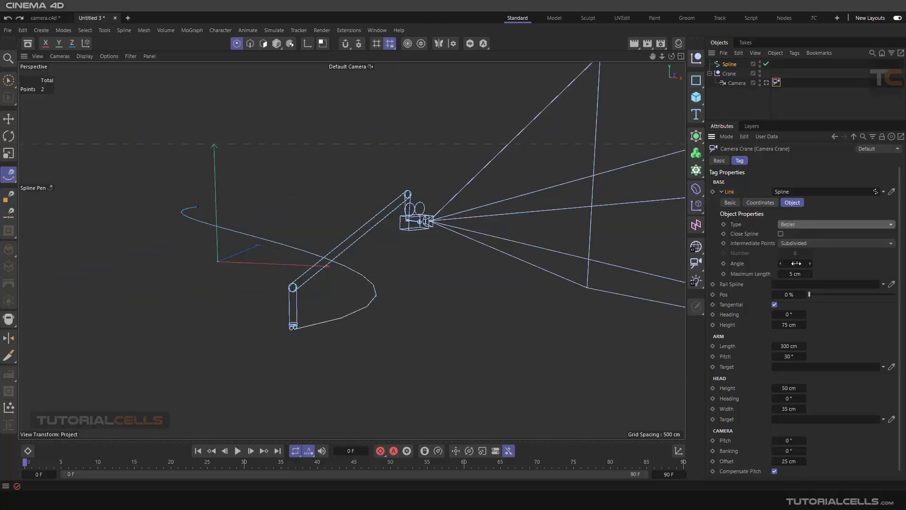
left_click(722, 191)
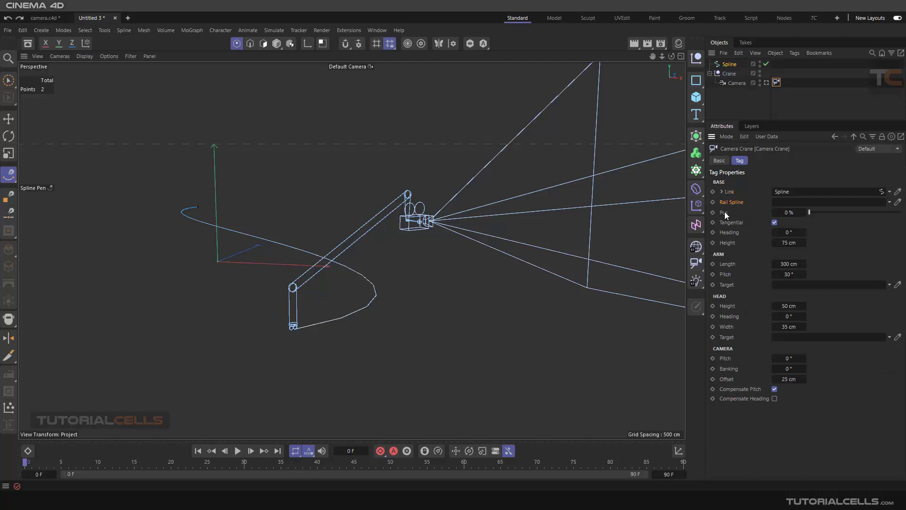
Step: Preview the base's Pos value along the linked spline, return it to 0 %, and examine the crane from several angles
mouse_move(813, 214)
left_mouse_down()
mouse_move(889, 209)
mouse_move(809, 214)
left_mouse_up()
scroll(293, 326, "up", 5)
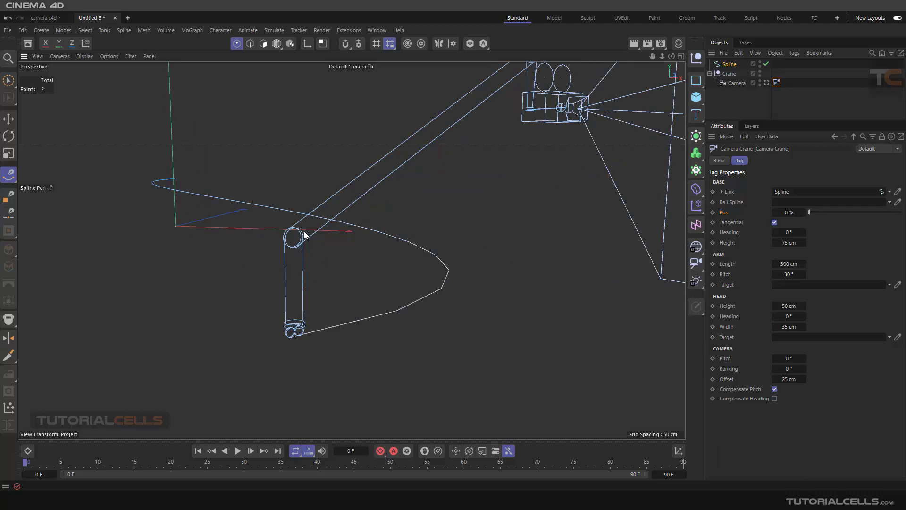
middle_click_drag(582, 121, 517, 193, "alt")
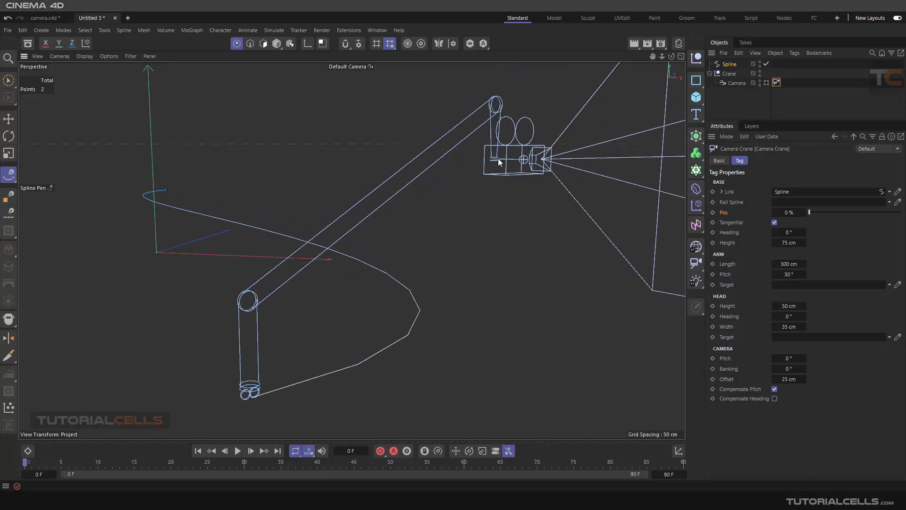
left_click_drag(498, 161, 449, 193, "alt")
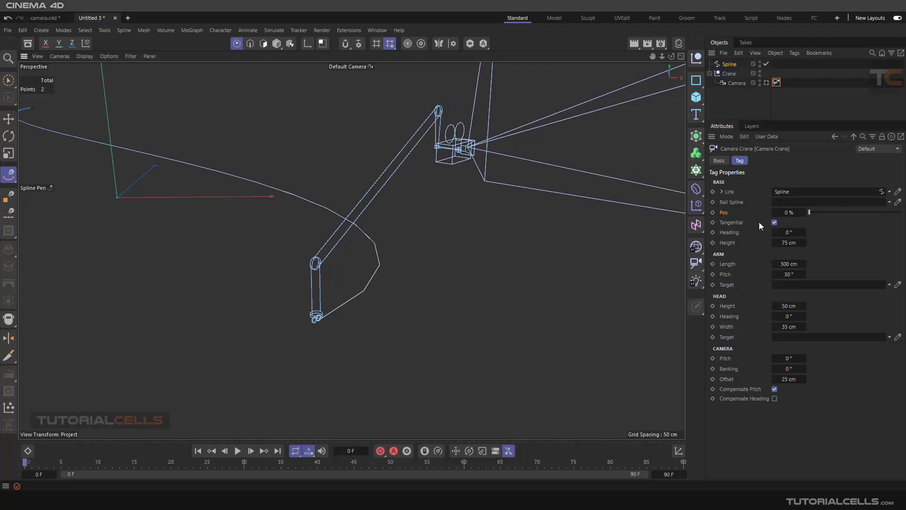
left_click_drag(476, 239, 390, 158, "alt")
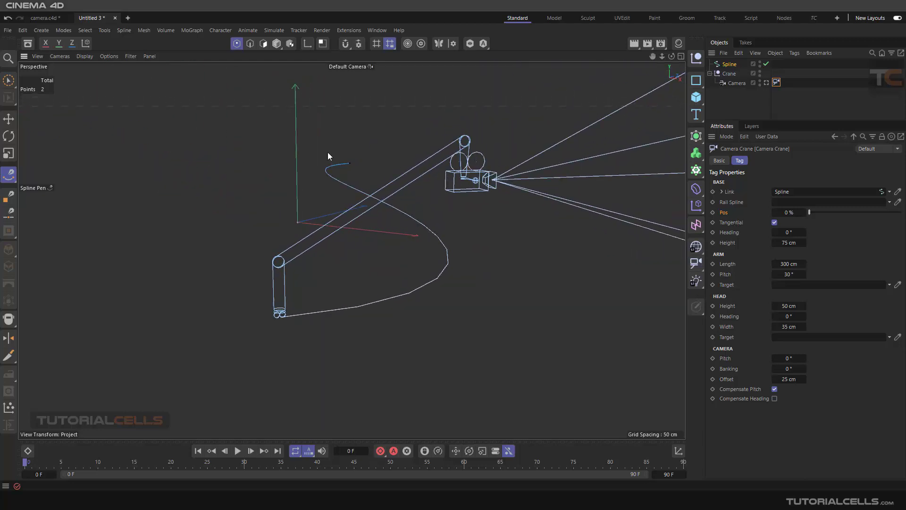
Step: Select all points of the spline and insert a new point on its curved middle section with the Spline Pen
key("ctrl+a")
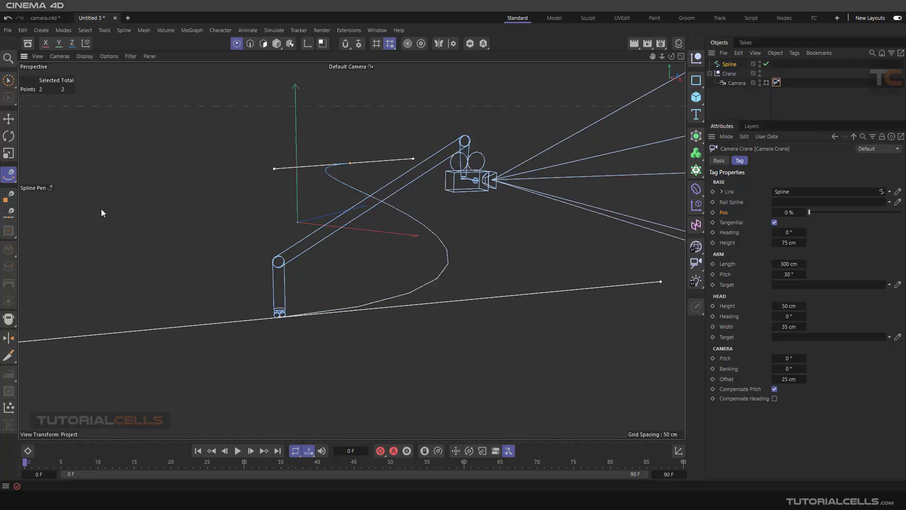
left_click(8, 196)
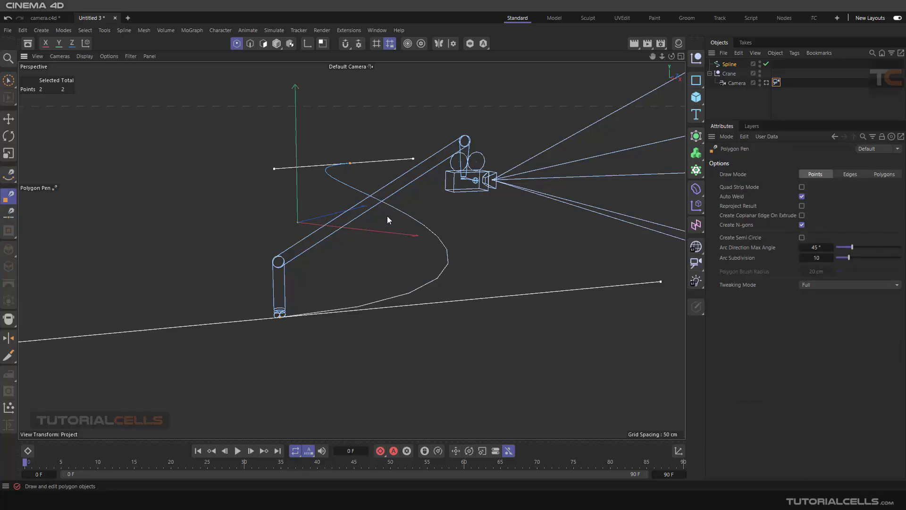
left_click(7, 178)
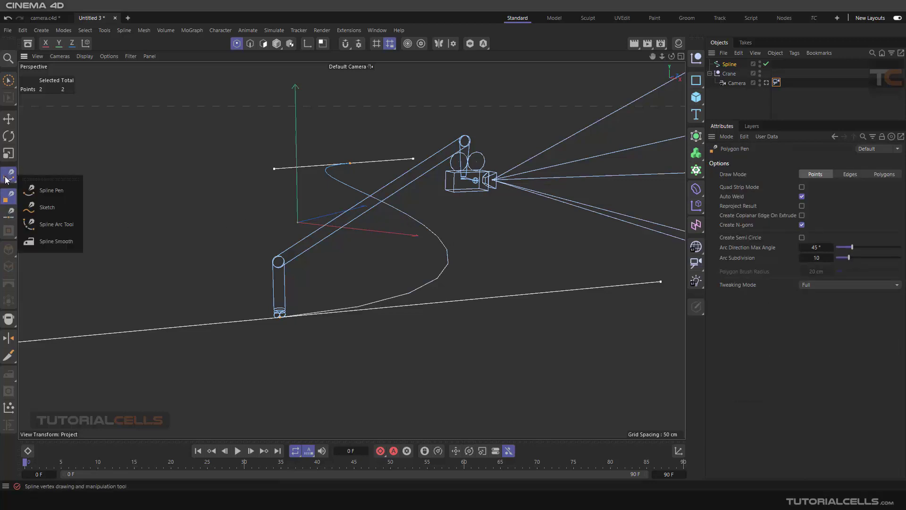
left_click(50, 191)
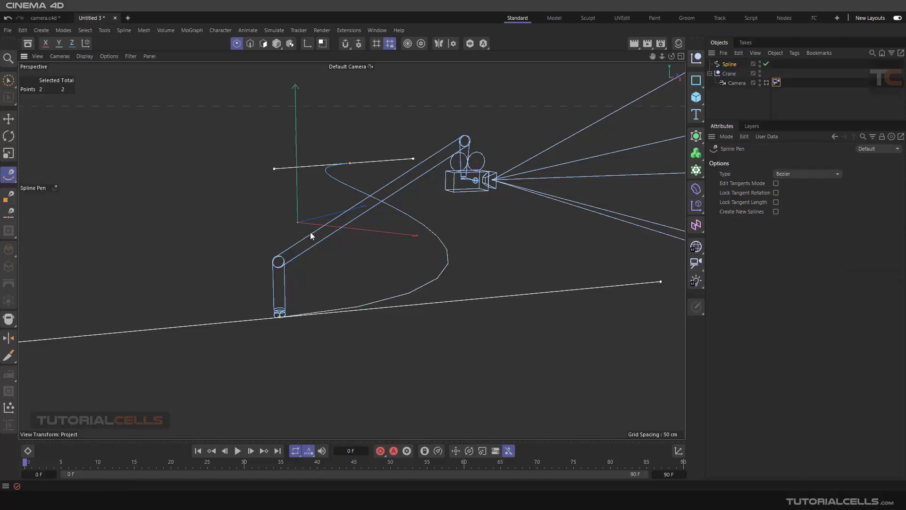
left_click(413, 220)
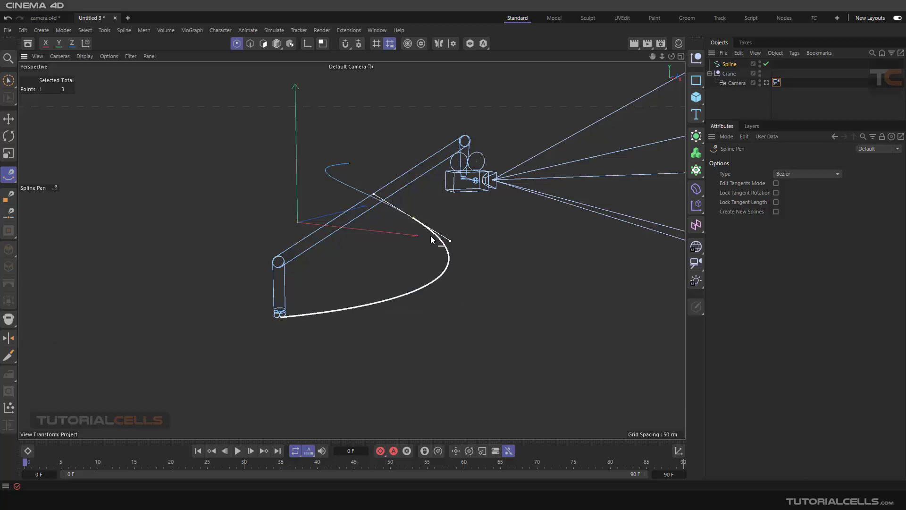
left_click_drag(459, 264, 409, 257, "alt")
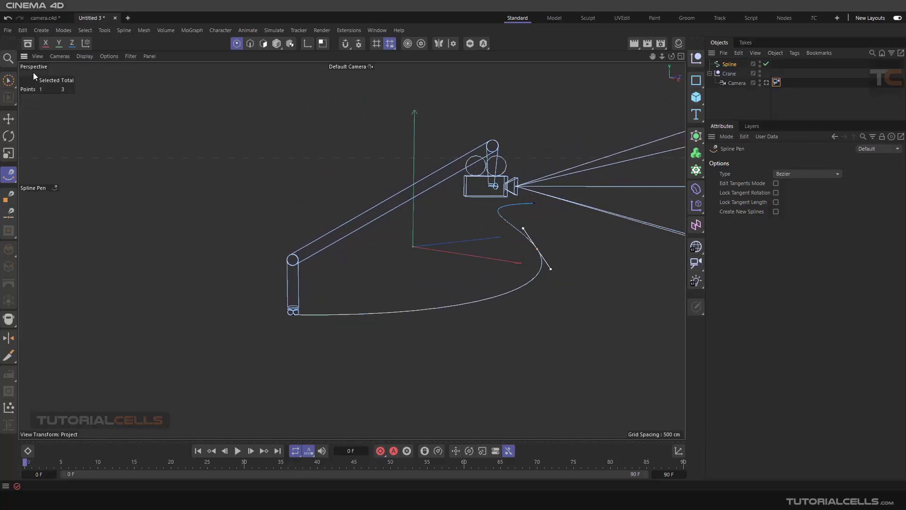
Step: Lower the newly inserted middle point of the spline and move the crane base to Pos 2.8 % along it
left_click(10, 118)
left_click_drag(514, 237, 424, 251)
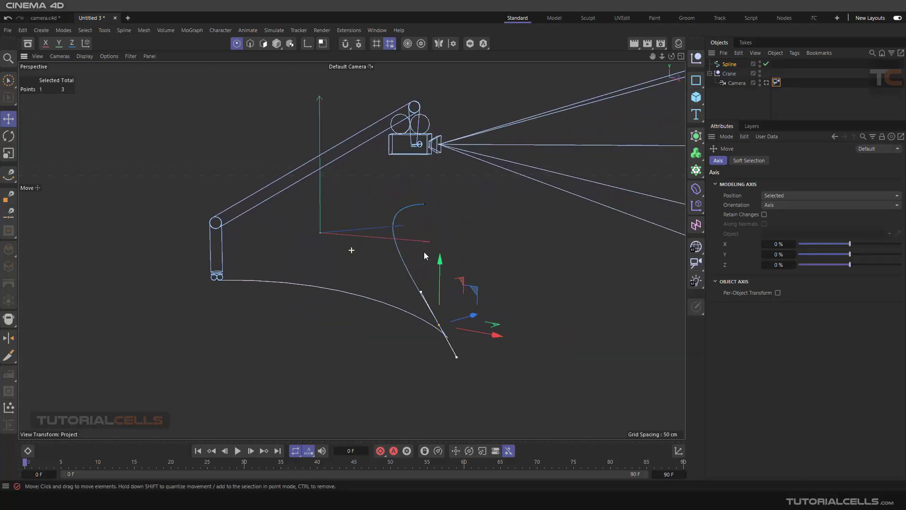
left_click(777, 82)
mouse_move(811, 213)
left_mouse_down()
mouse_move(852, 216)
mouse_move(812, 219)
left_mouse_up()
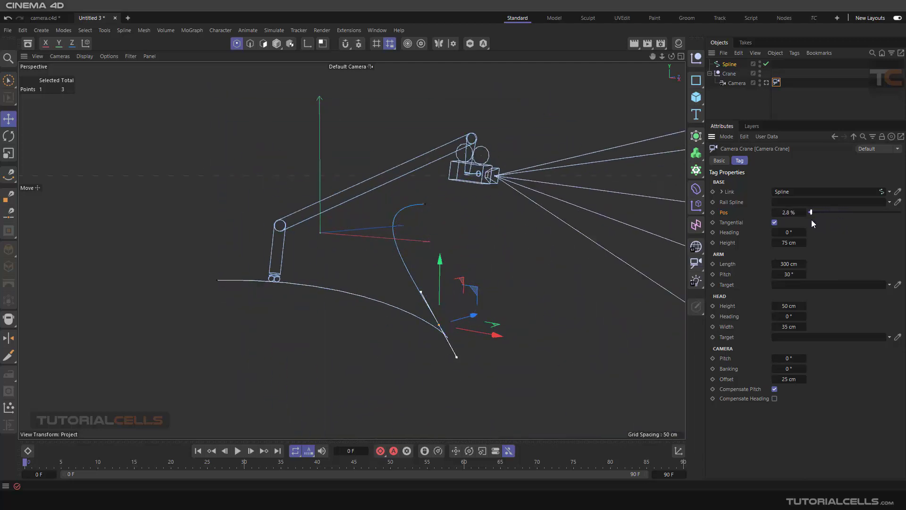
Step: Try the base with Tangential off, return Pos to 0 %, and turn Tangential on again
left_click(775, 222)
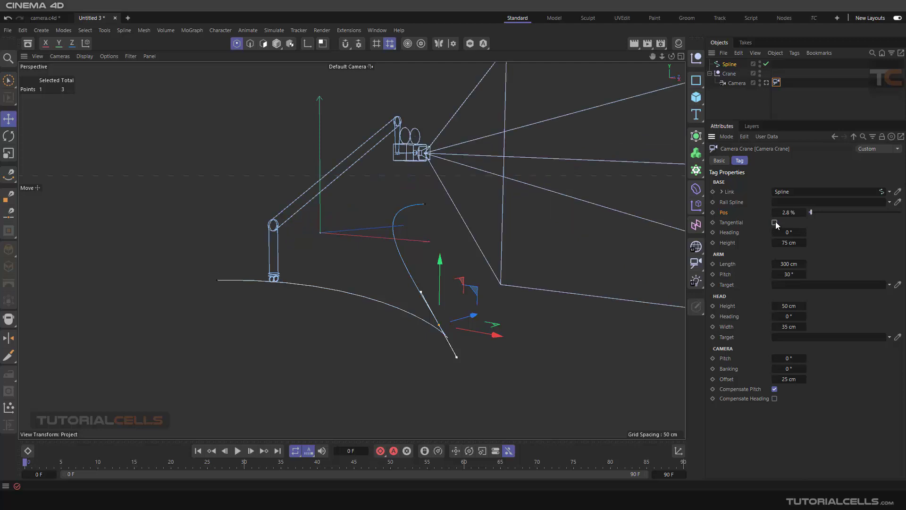
mouse_move(811, 212)
left_mouse_down()
mouse_move(859, 210)
mouse_move(805, 210)
left_mouse_up()
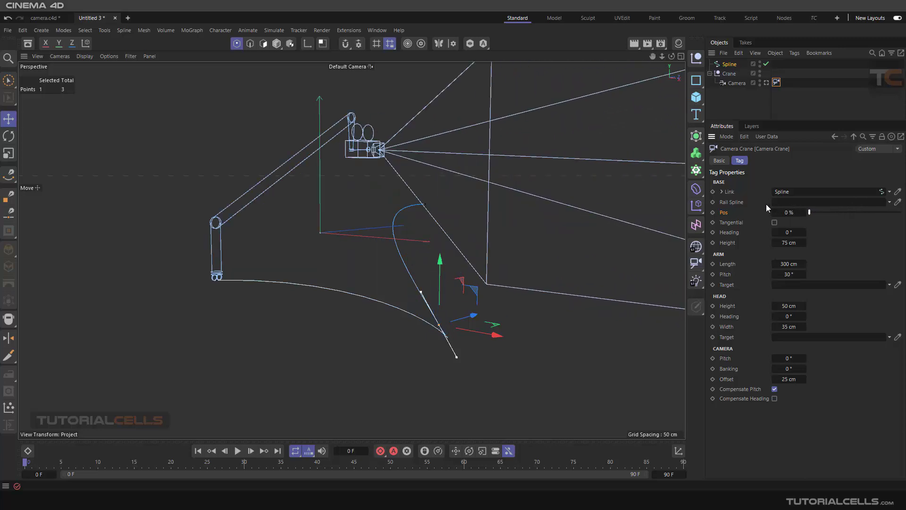
left_click(774, 222)
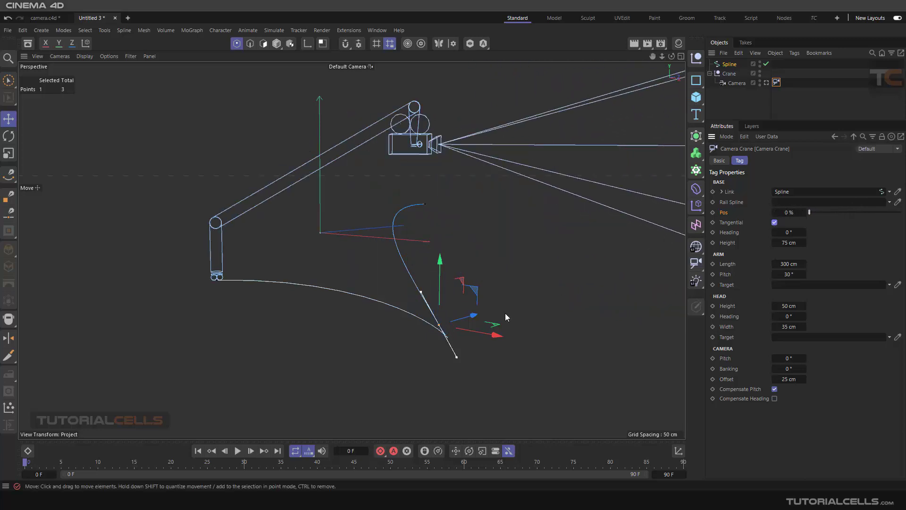
Step: Undo the recent edits back to before the middle spline point was lowered
key("ctrl+z")
key("ctrl+z")
key("ctrl+z")
key("ctrl+z")
key("ctrl+z")
key("ctrl+z")
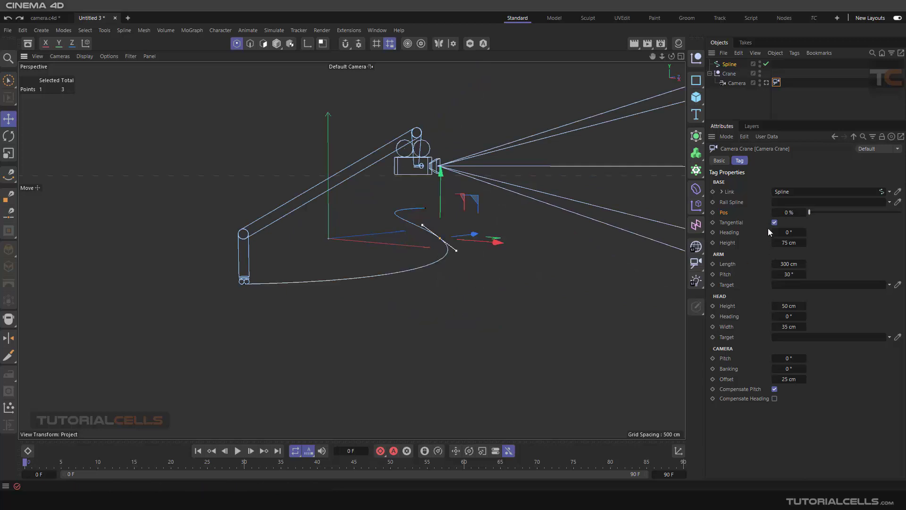
Step: Highlight the tag's Rail Spline parameter and switch the spline from point editing to model mode
left_click(736, 201)
left_click_drag(429, 271, 499, 276, "alt")
mouse_move(421, 293)
left_mouse_down("alt")
mouse_move(478, 285)
mouse_move(407, 288)
left_mouse_up("alt")
key("Return")
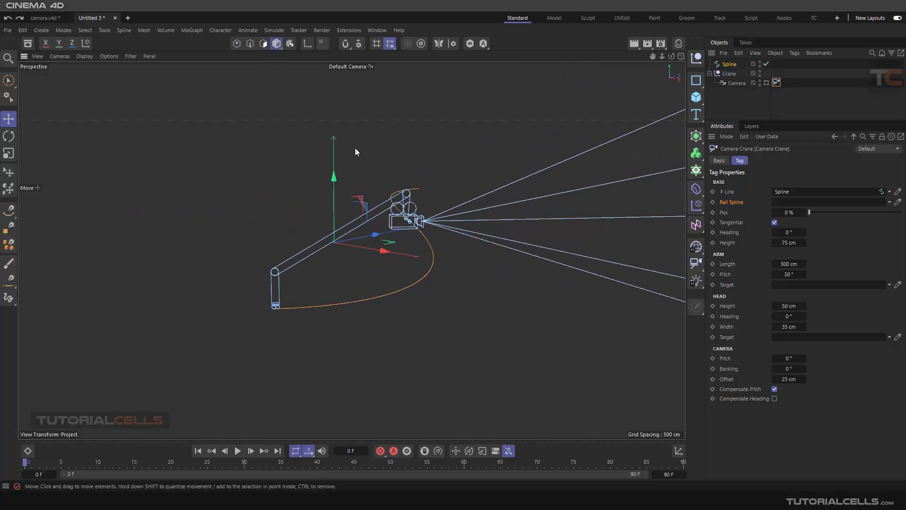
Step: Duplicate the path spline and rename the copy rail
left_click_drag(723, 65, 725, 75, "ctrl")
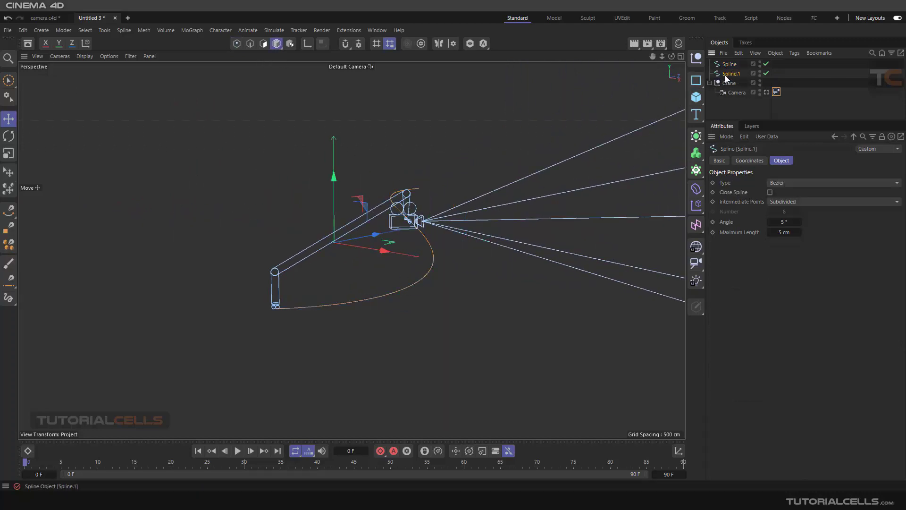
double_click(728, 74)
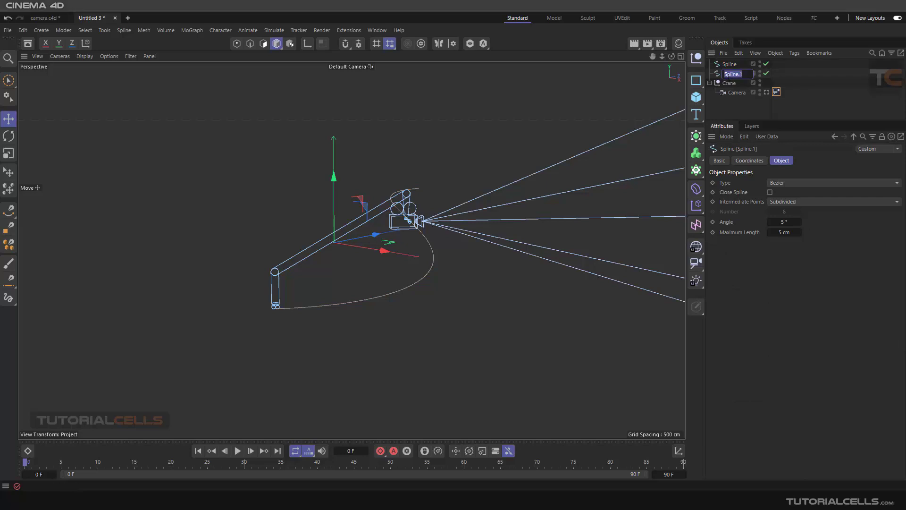
type("قشم")
key("BackSpace")
key("BackSpace")
key("BackSpace")
type("rail")
key("Return")
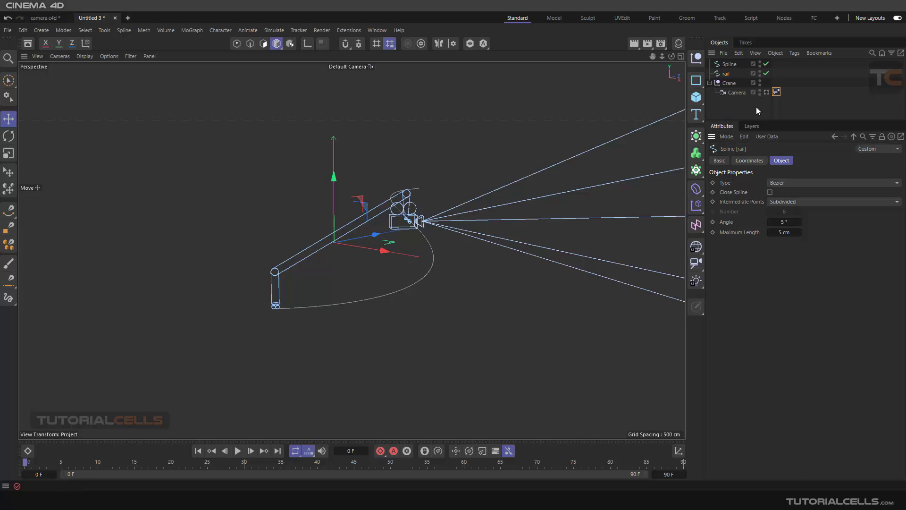
Step: Assign rail as the crane base's Rail Spline, raise it above the path spline and shift it sideways along X
left_click(776, 93)
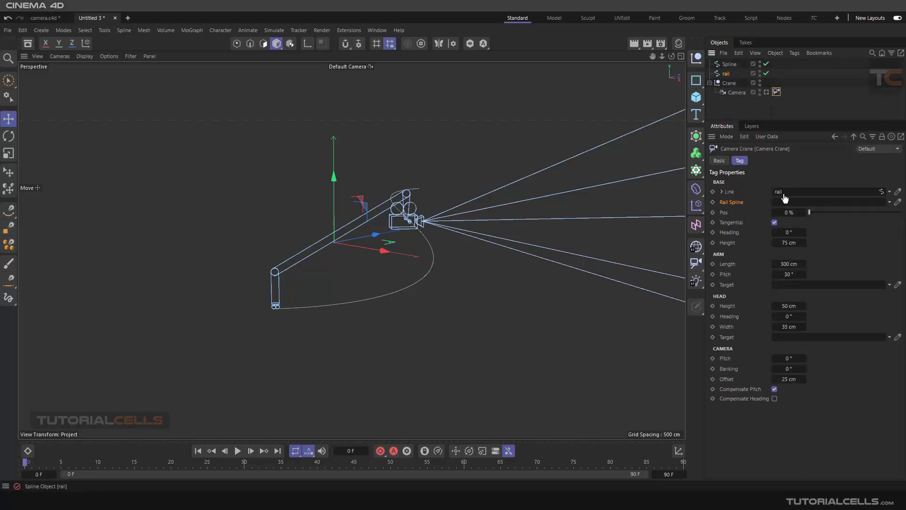
left_click_drag(784, 199, 785, 198)
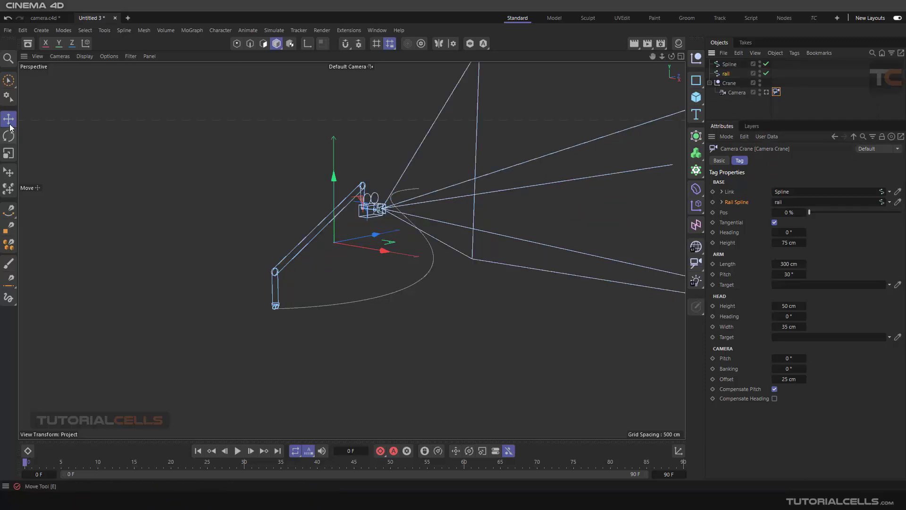
left_click_drag(336, 178, 338, 156)
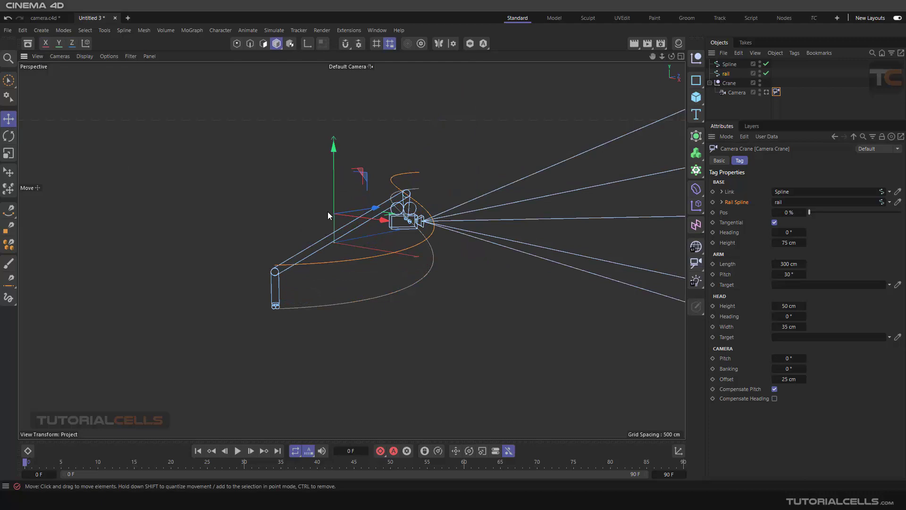
left_click_drag(328, 212, 405, 250, "alt")
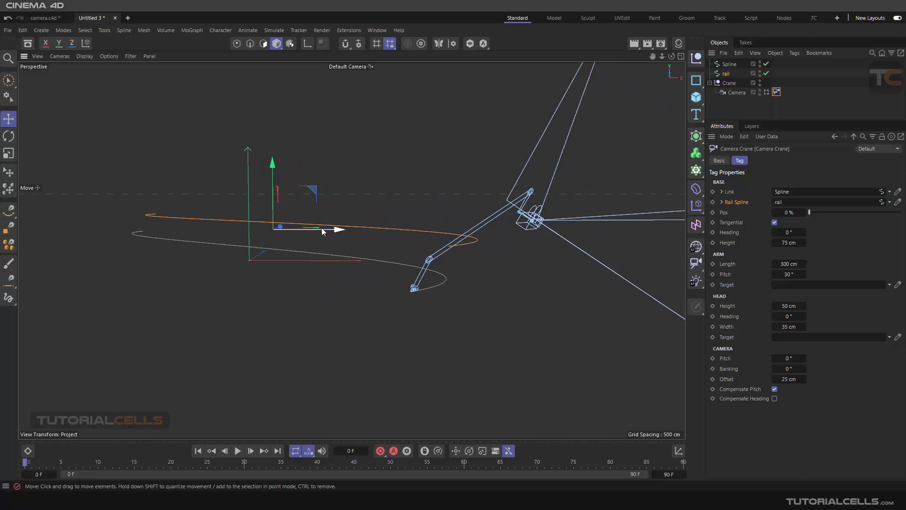
mouse_move(322, 229)
left_mouse_down()
mouse_move(290, 233)
mouse_move(328, 241)
mouse_move(298, 240)
mouse_move(312, 243)
left_mouse_up()
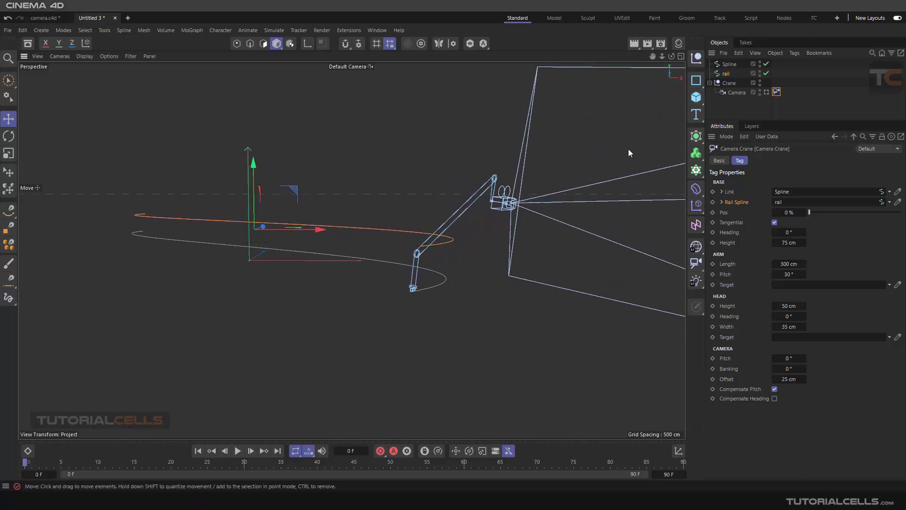
Step: Delete the rail spline from the scene
left_click(729, 75)
key("Delete")
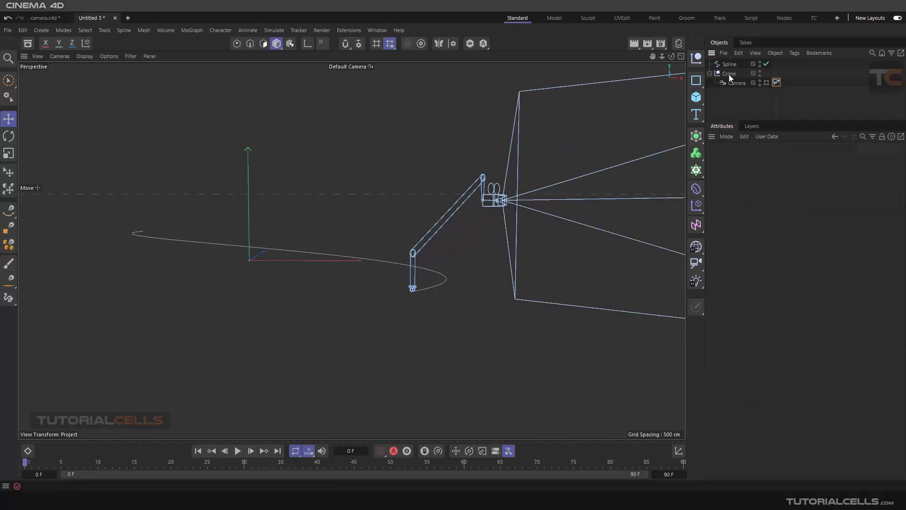
Step: Rotate the crane base through the Camera Crane tag by setting its Heading to -5.3 ° and on to -30 °
left_click(777, 82)
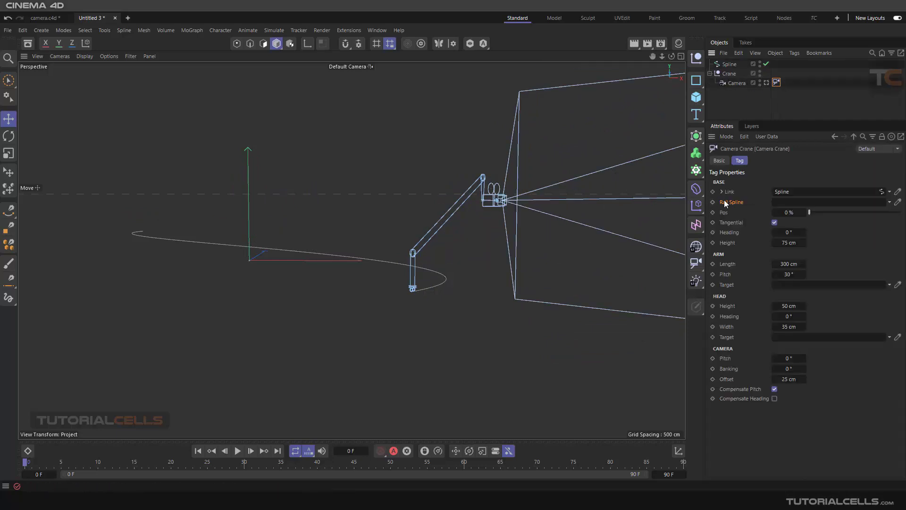
left_click_drag(519, 221, 418, 240, "alt")
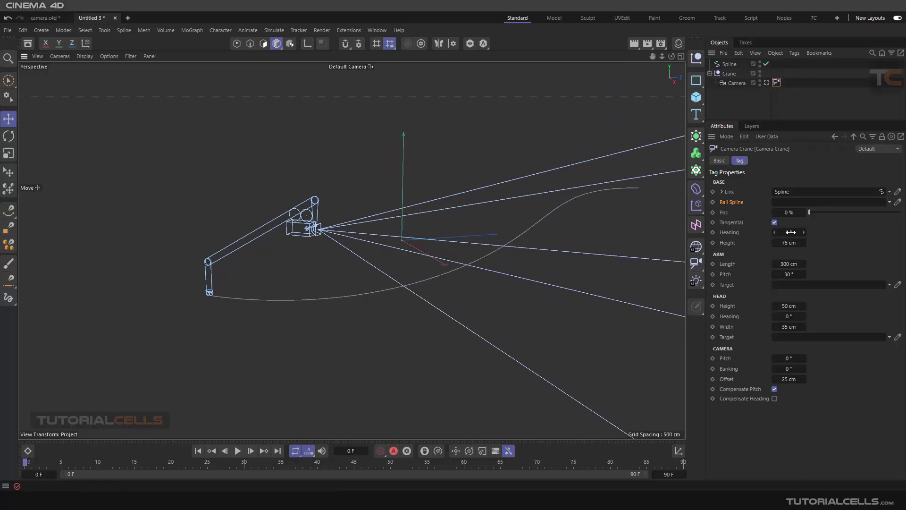
left_click_drag(791, 231, 779, 232)
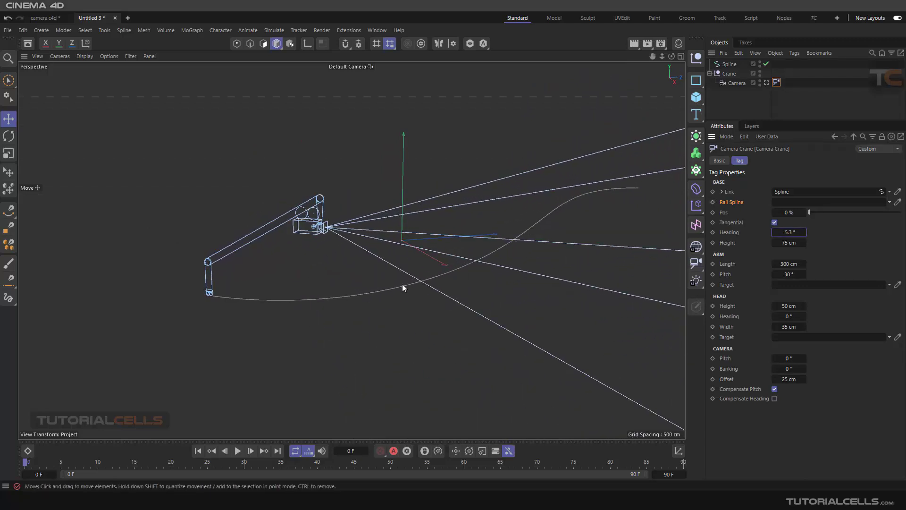
scroll(185, 295, "up", 8)
left_click_drag(231, 288, 292, 286, "alt")
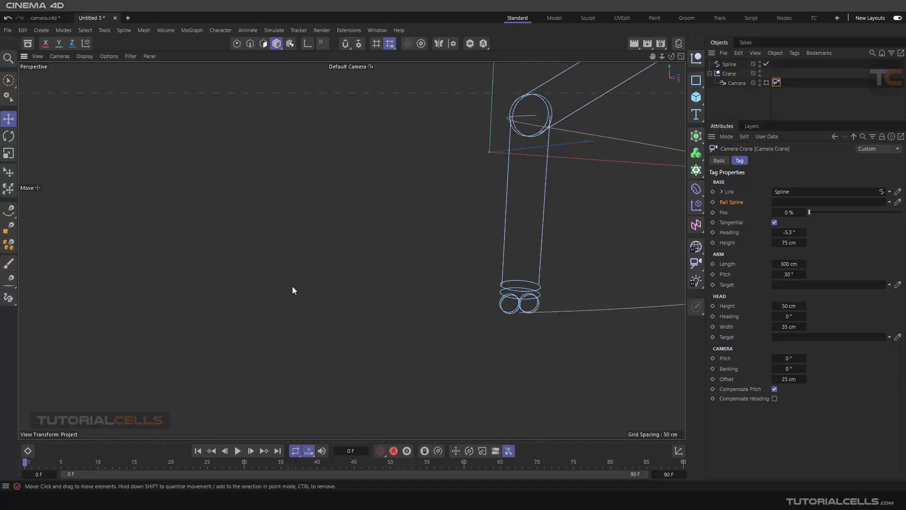
left_click_drag(788, 233, 746, 247)
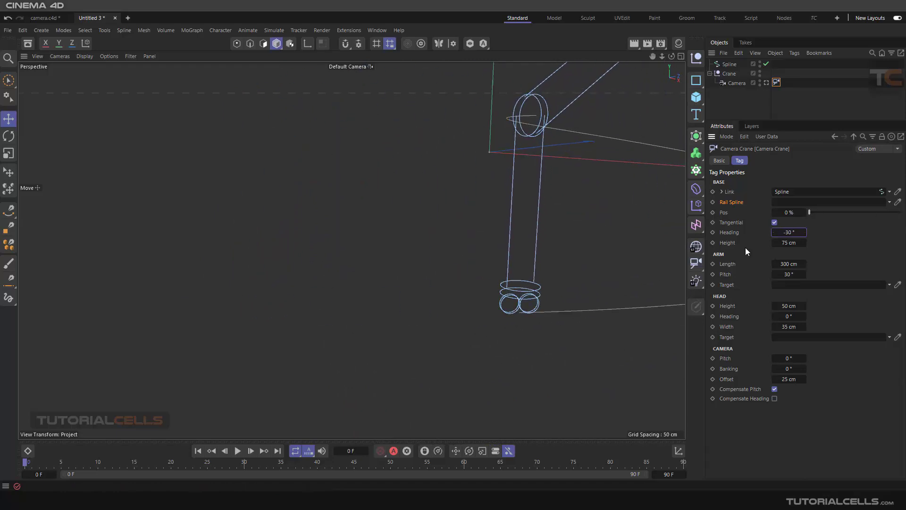
Step: Try the base Heading at -62.1 °, and bring it back to -53 °
left_click_drag(512, 274, 424, 240, "alt")
scroll(425, 245, "down", 2)
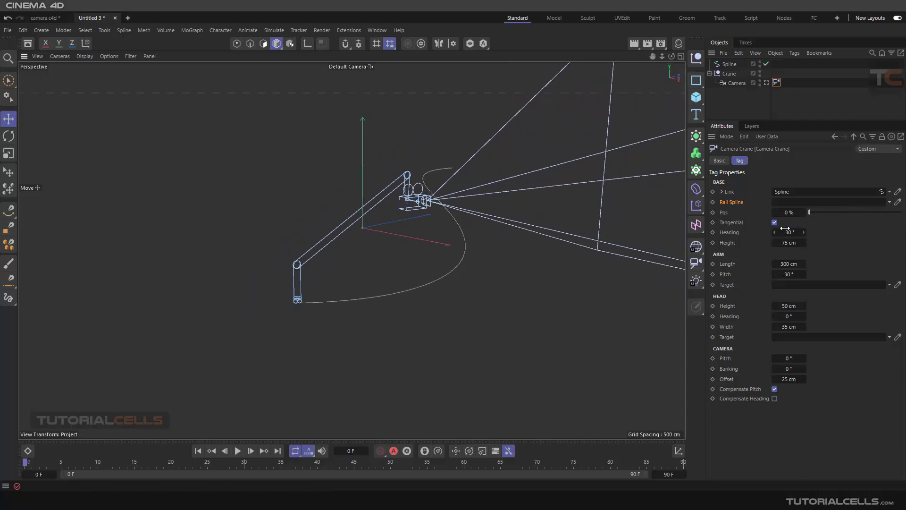
left_click_drag(785, 228, 755, 232)
scroll(552, 209, "down", 1)
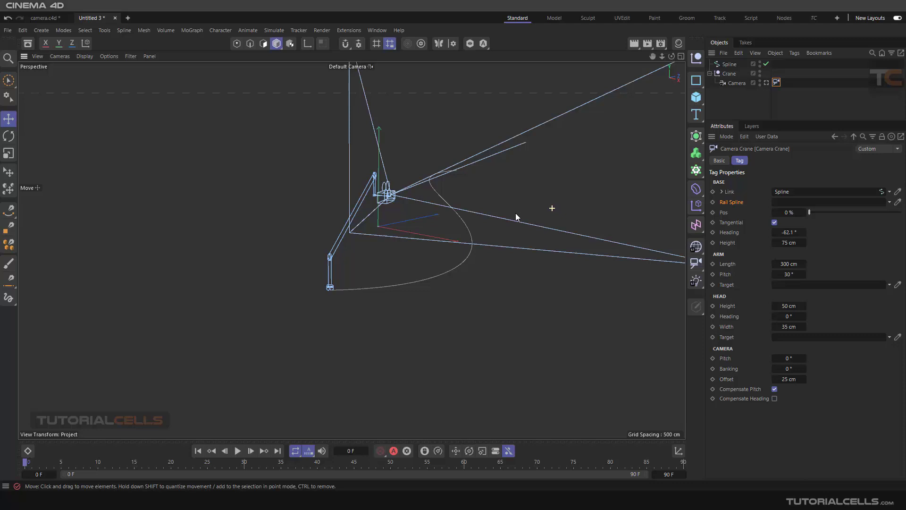
left_click_drag(516, 213, 446, 214, "alt")
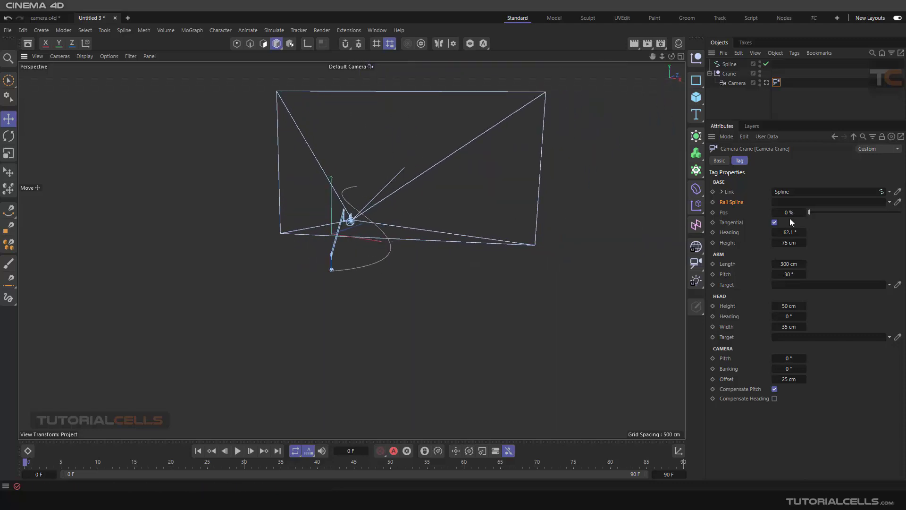
left_click_drag(784, 229, 789, 229)
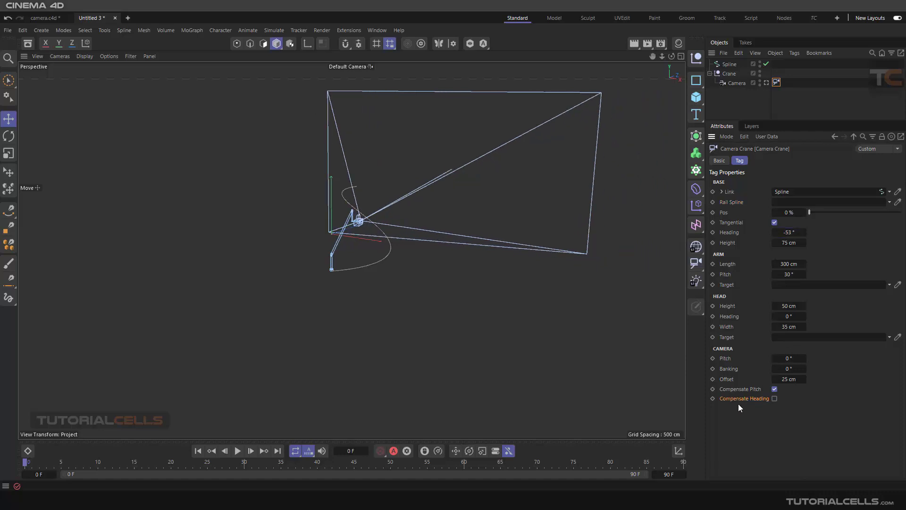
Step: Turn on Compensate Heading for the camera and view the crane from another angle
left_click(774, 399)
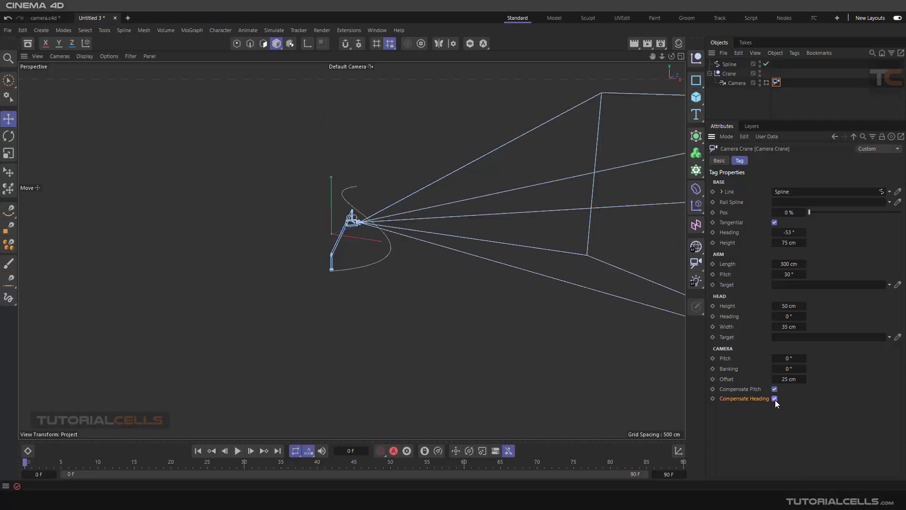
scroll(506, 258, "down", 4)
left_click_drag(447, 228, 435, 243, "alt")
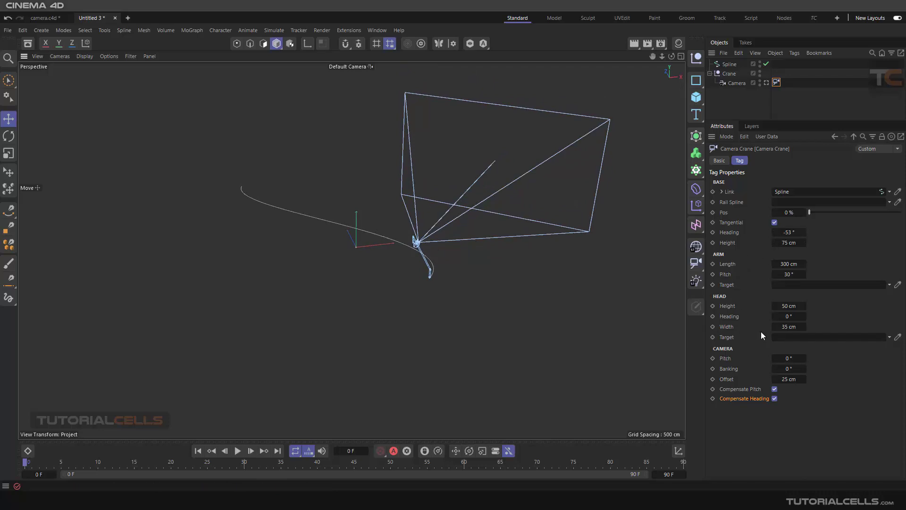
Step: Turn off Compensate Heading, try base Heading values of 4.1 ° and -13.8 °, and reset Heading to 0 °
mouse_move(789, 232)
left_mouse_down()
mouse_move(752, 232)
mouse_move(798, 233)
left_mouse_up()
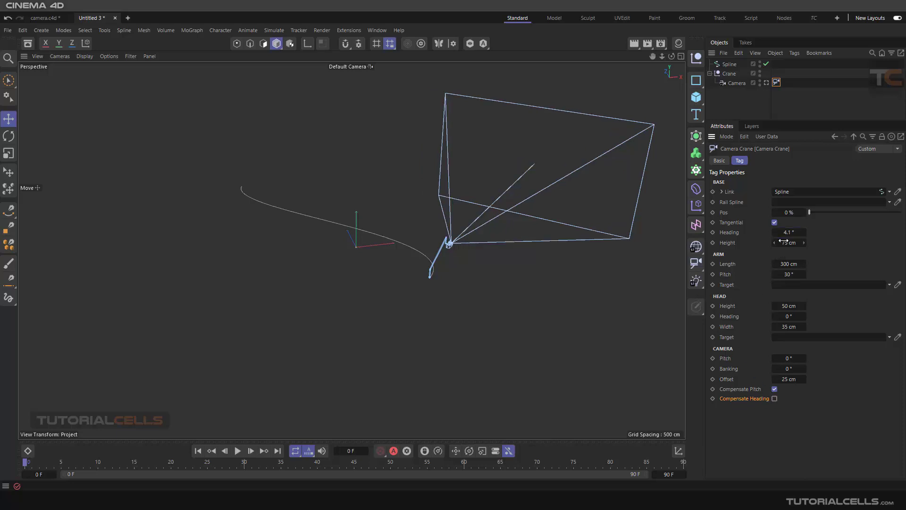
mouse_move(785, 232)
left_mouse_down()
mouse_move(728, 232)
mouse_move(769, 232)
left_mouse_up()
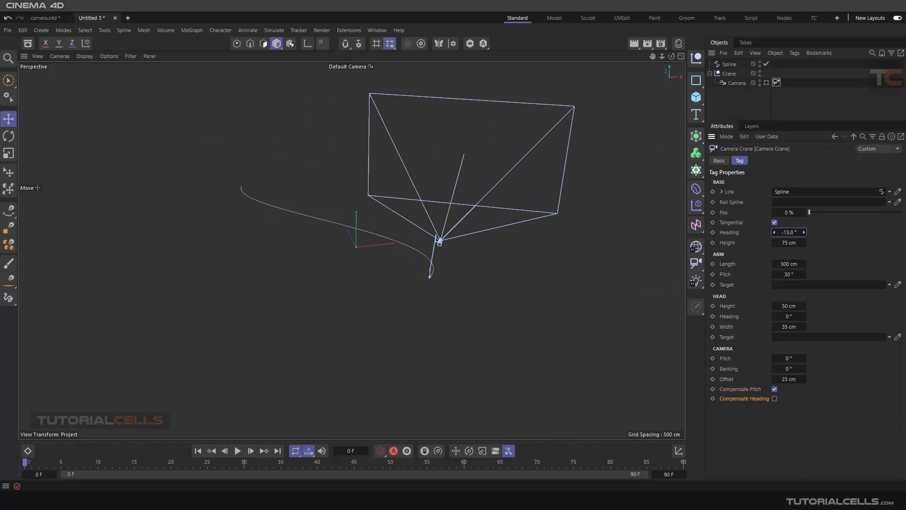
right_click(804, 232)
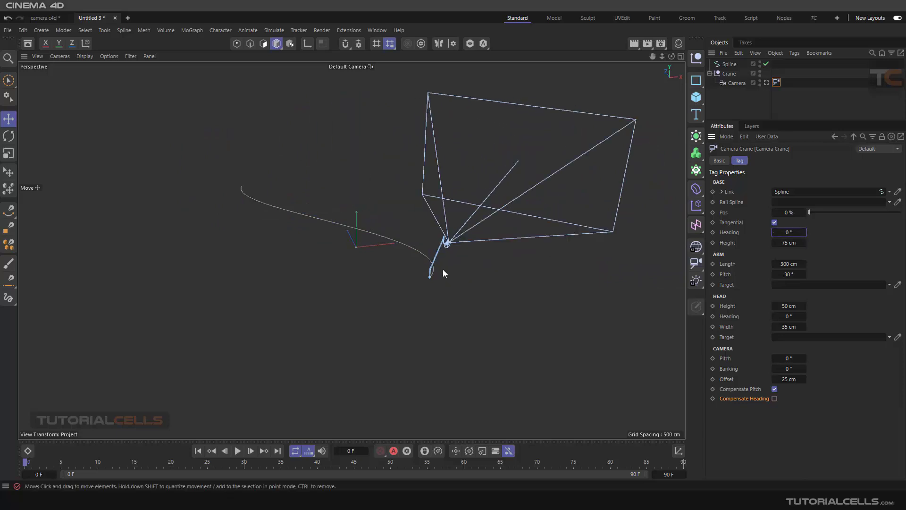
Step: Set the crane base's Height to 209 cm
scroll(444, 269, "up", 6)
middle_click_drag(455, 244, 351, 239, "alt")
left_click_drag(783, 242, 752, 254)
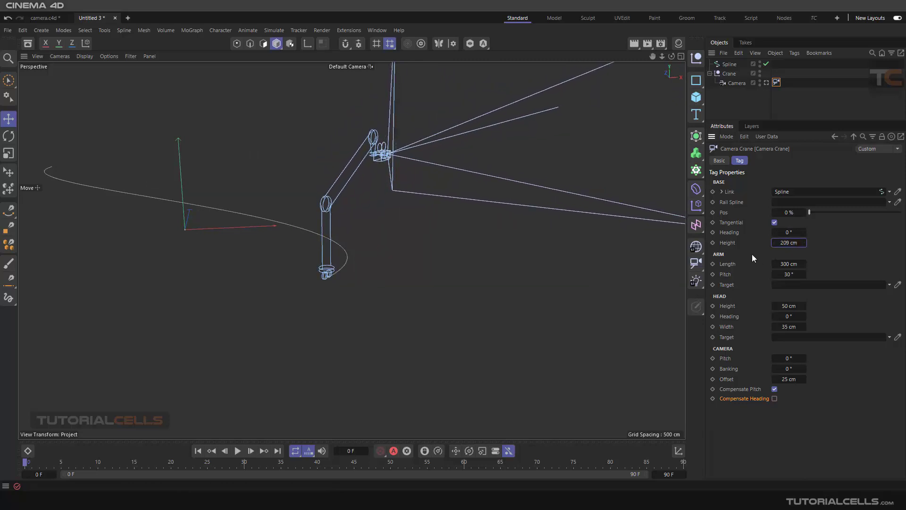
Step: Set the crane arm's Length to 363 cm and adjust its Pitch
left_click_drag(565, 227, 394, 195, "alt")
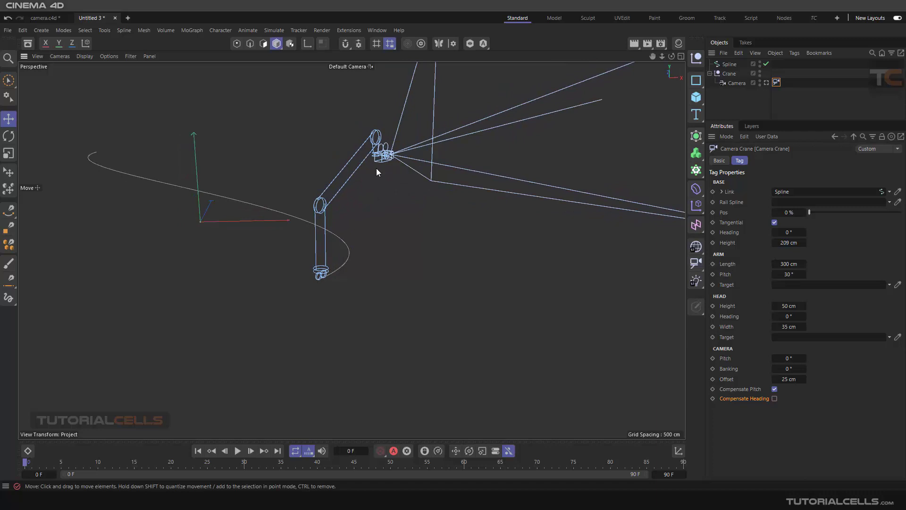
mouse_move(771, 263)
left_mouse_down()
mouse_move(750, 263)
mouse_move(796, 263)
mouse_move(756, 275)
mouse_move(784, 275)
left_mouse_up()
Step: Turn off Compensate Pitch, set the arm's Pitch to 10.2 °, and turn Compensate Pitch on again
left_click(774, 389)
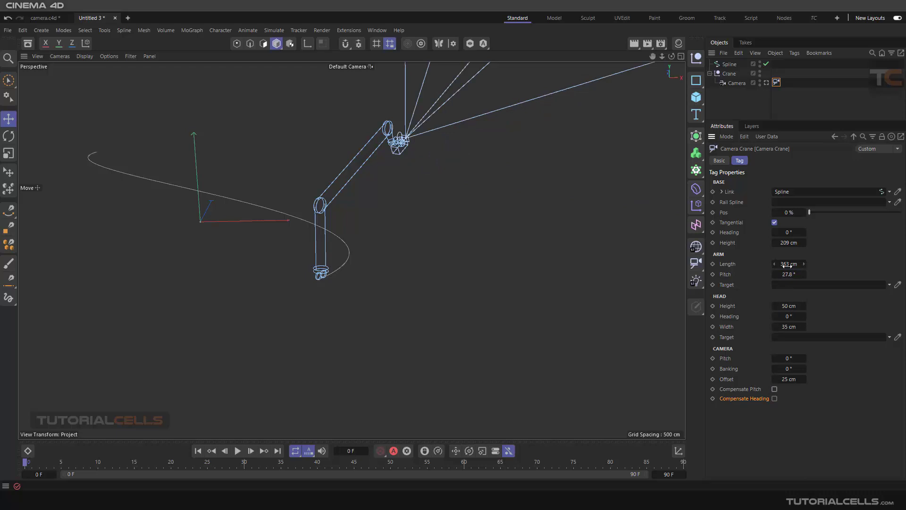
mouse_move(787, 275)
left_mouse_down()
mouse_move(770, 274)
mouse_move(782, 275)
left_mouse_up()
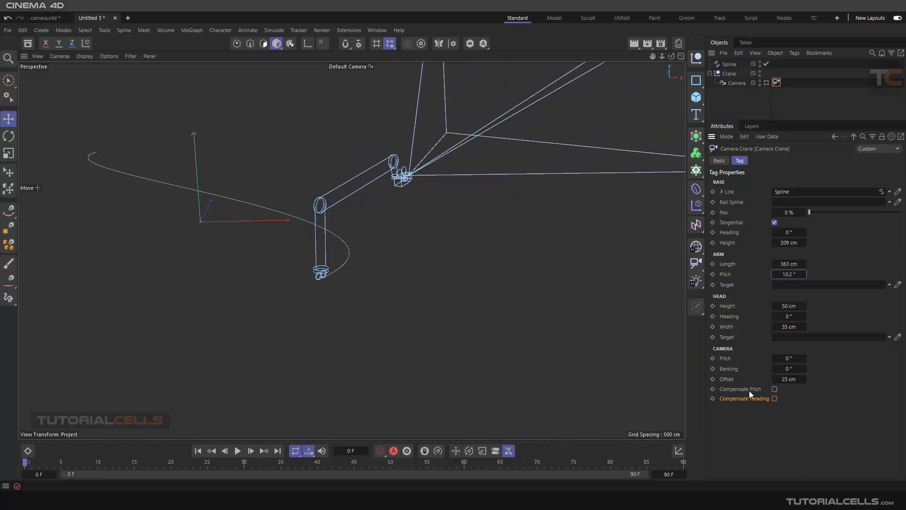
left_click(775, 390)
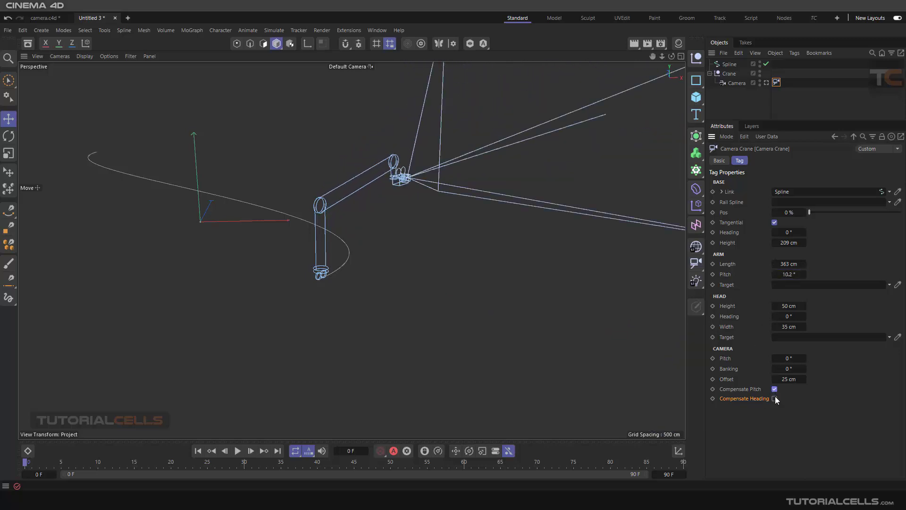
Step: Set the crane arm's Pitch to 18 °
left_click_drag(401, 214, 437, 218, "alt")
left_click_drag(785, 274, 806, 274)
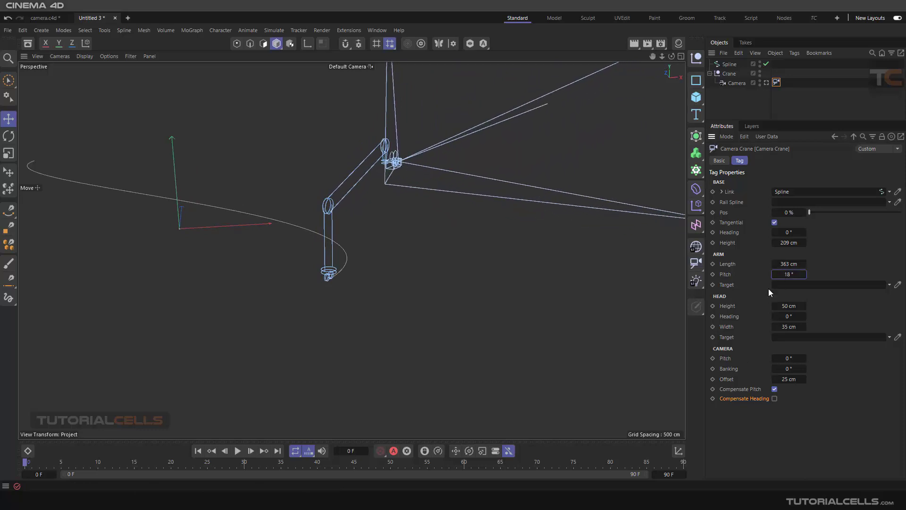
scroll(490, 223, "down", 1)
middle_click_drag(503, 196, 339, 277, "alt")
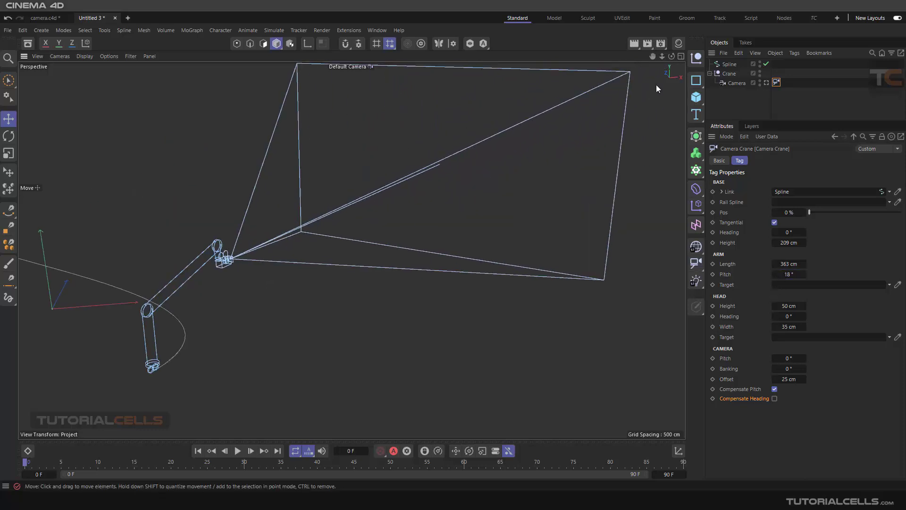
Step: Add a null object and assign it as the crane arm's Target in the Camera Crane tag
left_click(697, 58)
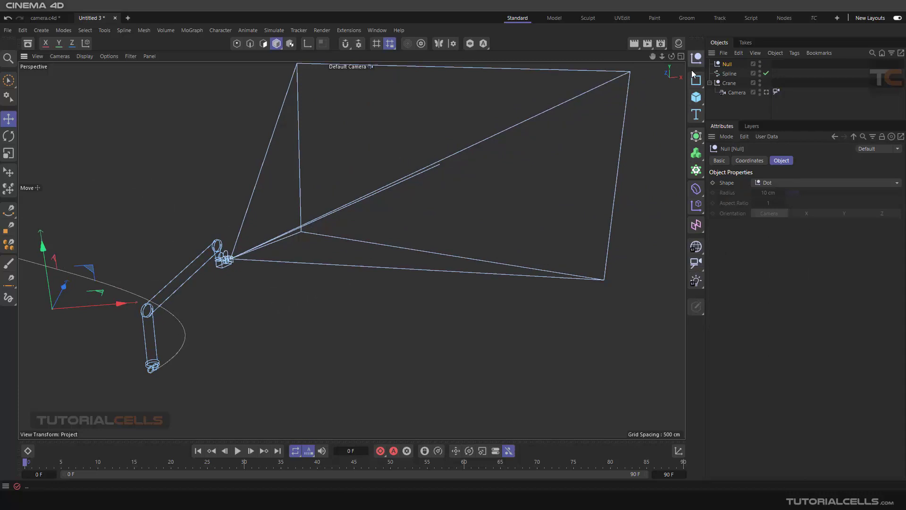
left_click(777, 92)
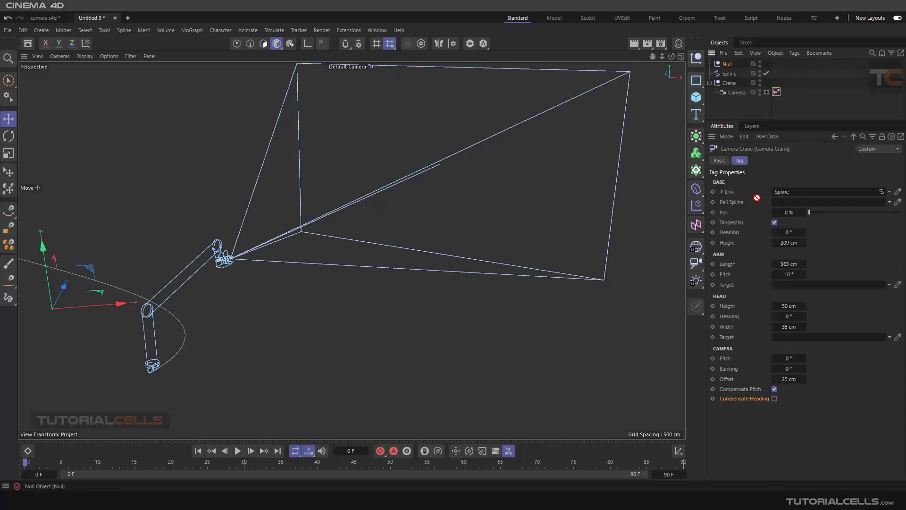
left_click_drag(780, 289, 780, 286)
scroll(213, 263, "down", 2)
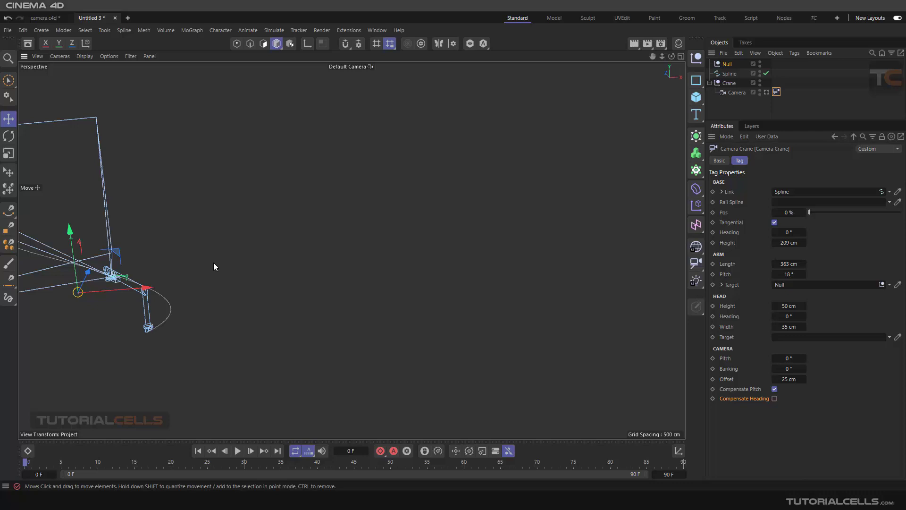
Step: Move the null up and out in front of the crane to test the arm's aim, and clear the arm's Target
left_click_drag(213, 263, 198, 234, "alt")
middle_click_drag(198, 235, 201, 271, "alt")
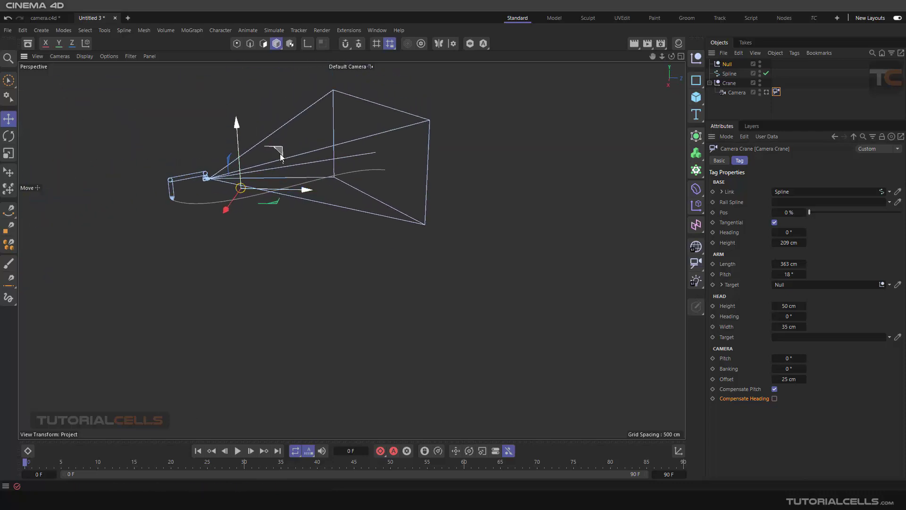
left_click_drag(283, 154, 443, 137)
left_click_drag(375, 175, 414, 174, "alt")
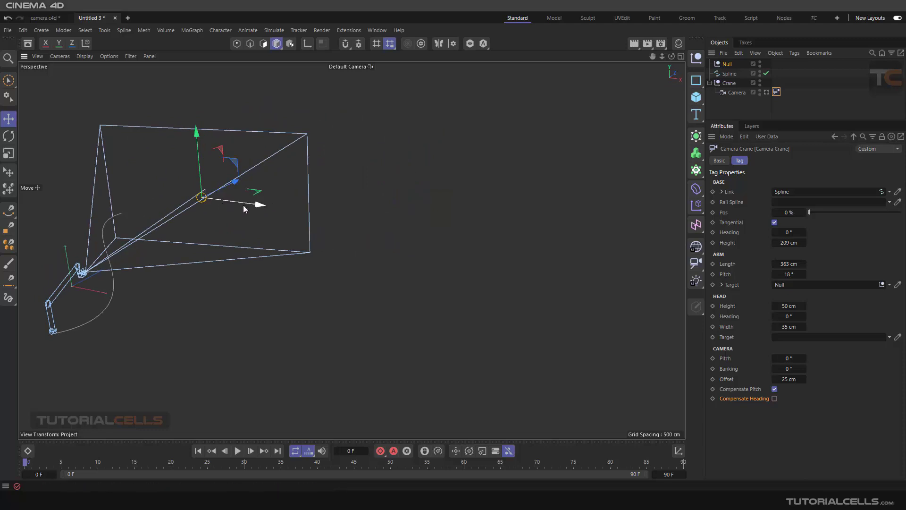
left_click_drag(242, 204, 292, 209)
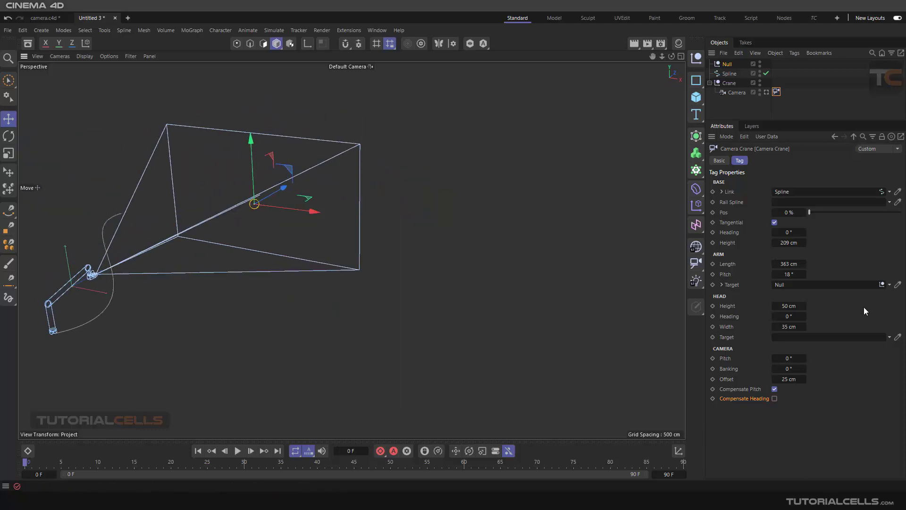
left_click(890, 285)
left_click(883, 297)
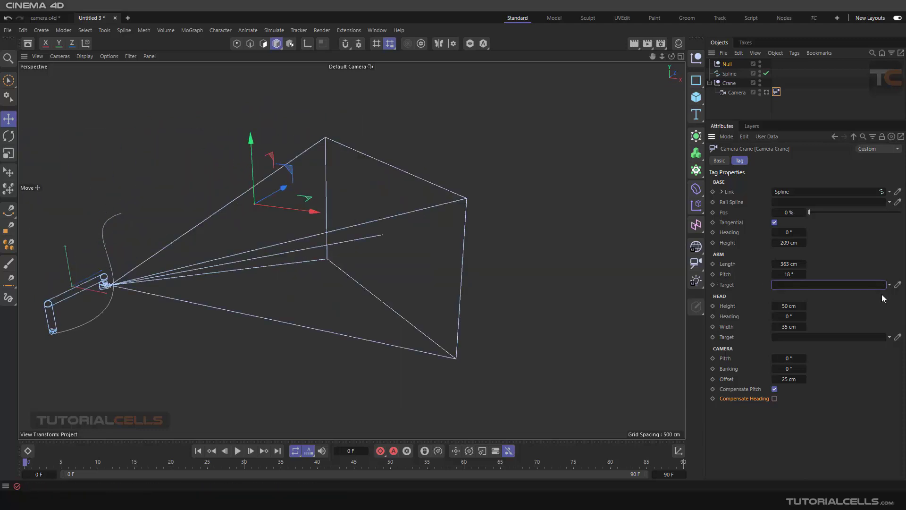
Step: Set the null's display Shape to Circle with a Radius of 100 cm
left_click(729, 65)
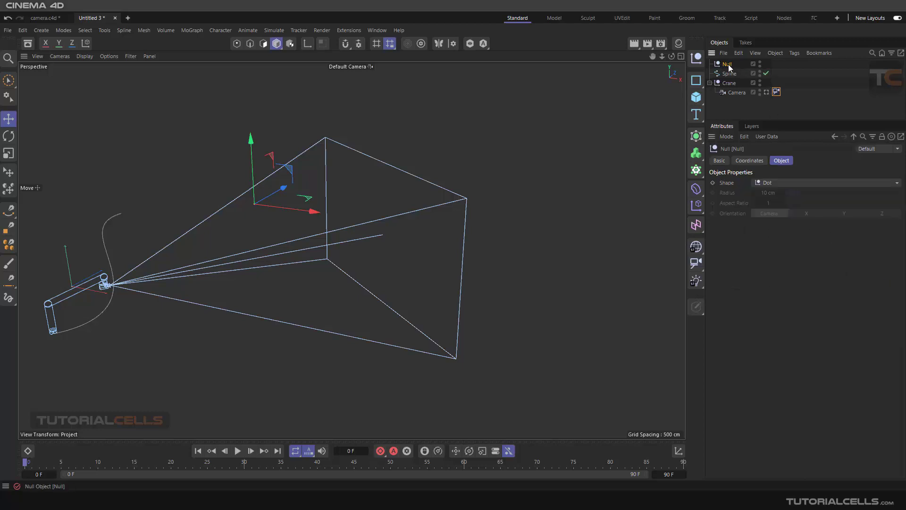
left_click(763, 184)
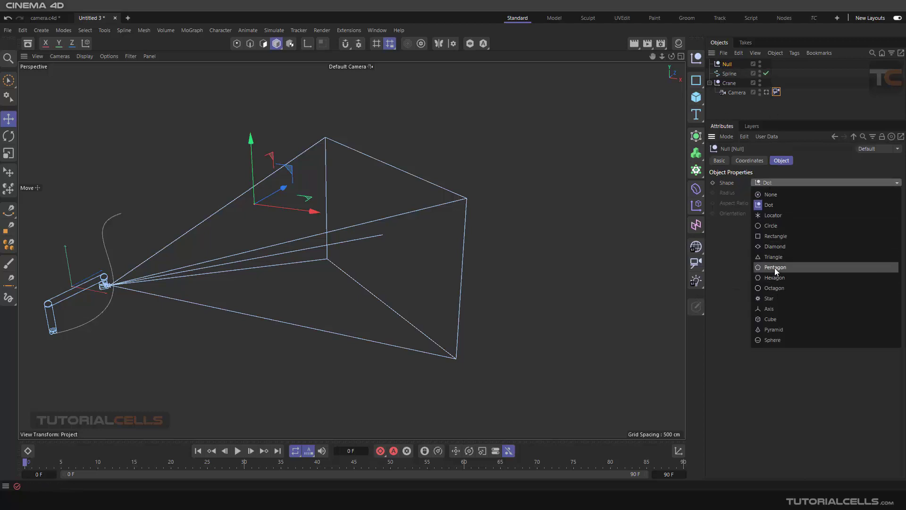
left_click(770, 226)
left_click_drag(799, 195, 902, 194)
middle_click_drag(238, 244, 254, 216, "alt")
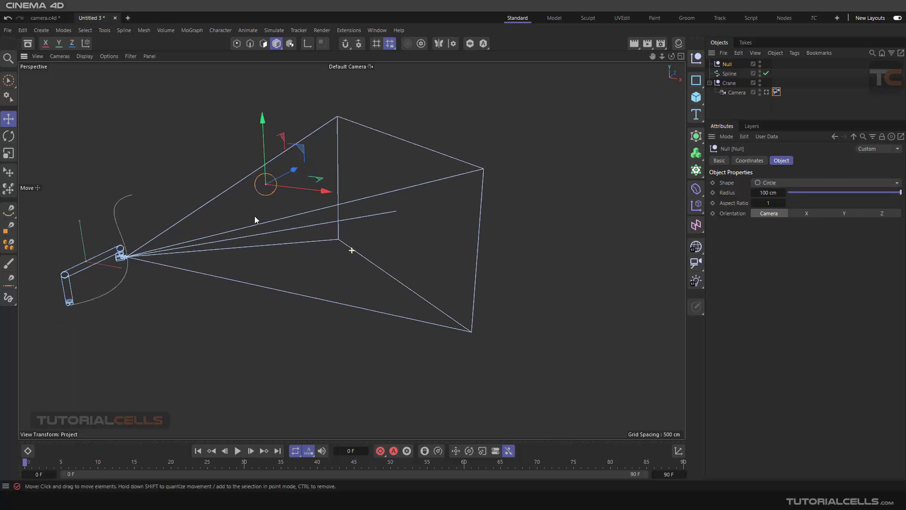
Step: In the Camera Crane tag, set the head's Height to 133 cm, Heading to 6 ° and Width to 90 cm
left_click(777, 93)
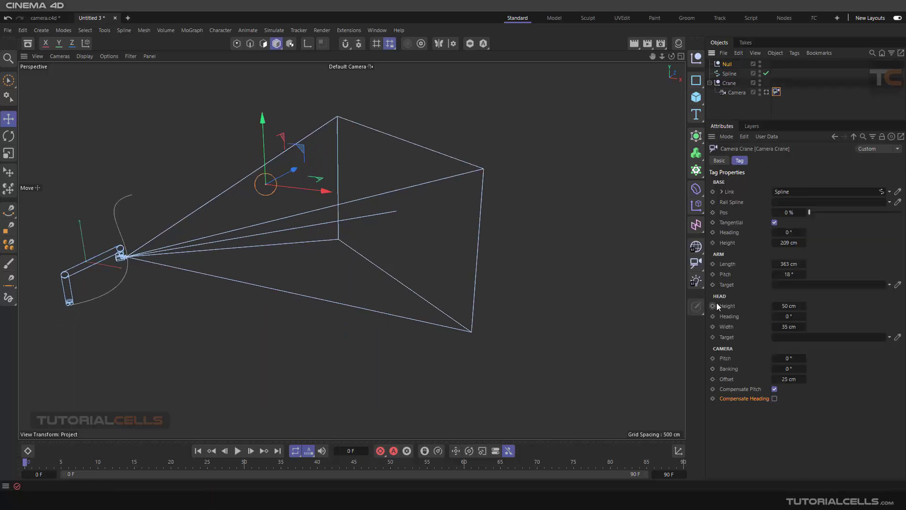
scroll(122, 255, "up", 6)
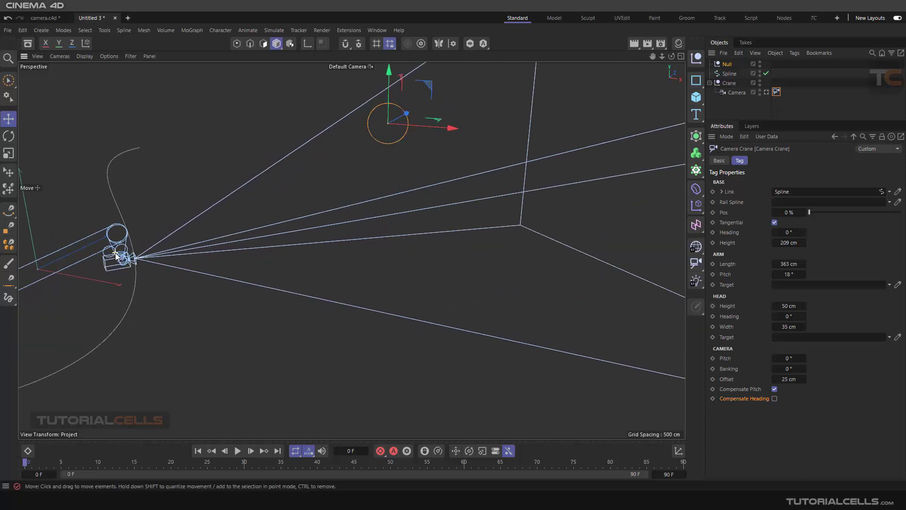
middle_click_drag(125, 257, 227, 226, "alt")
left_click_drag(226, 236, 284, 234, "alt")
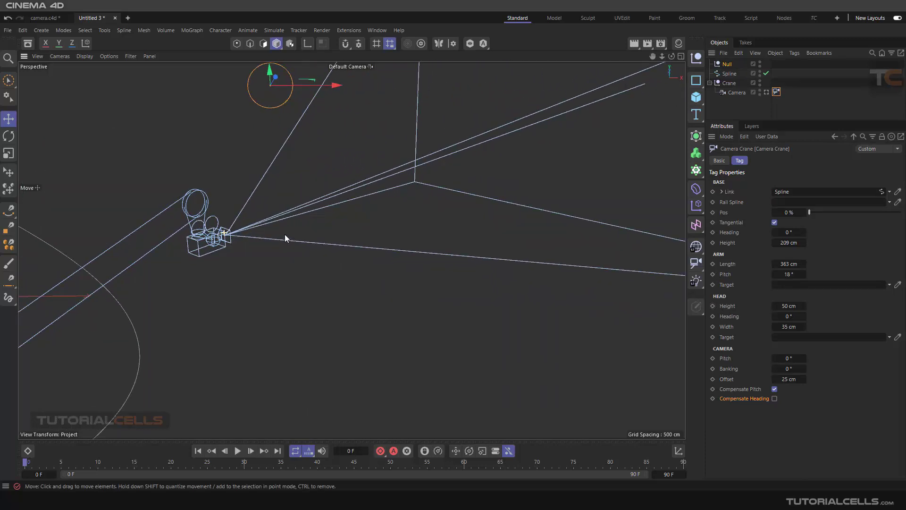
mouse_move(789, 306)
left_mouse_down()
mouse_move(831, 306)
mouse_move(764, 317)
mouse_move(789, 316)
left_mouse_up()
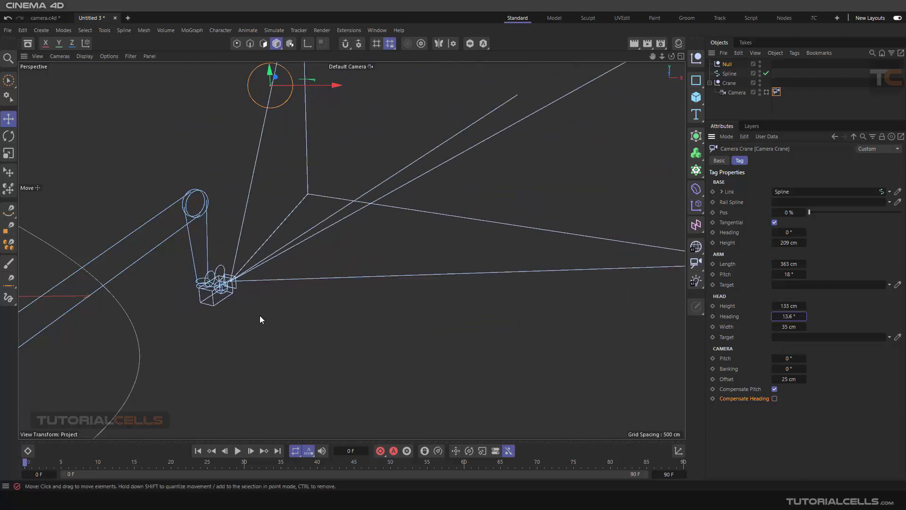
left_click_drag(200, 285, 236, 282, "alt")
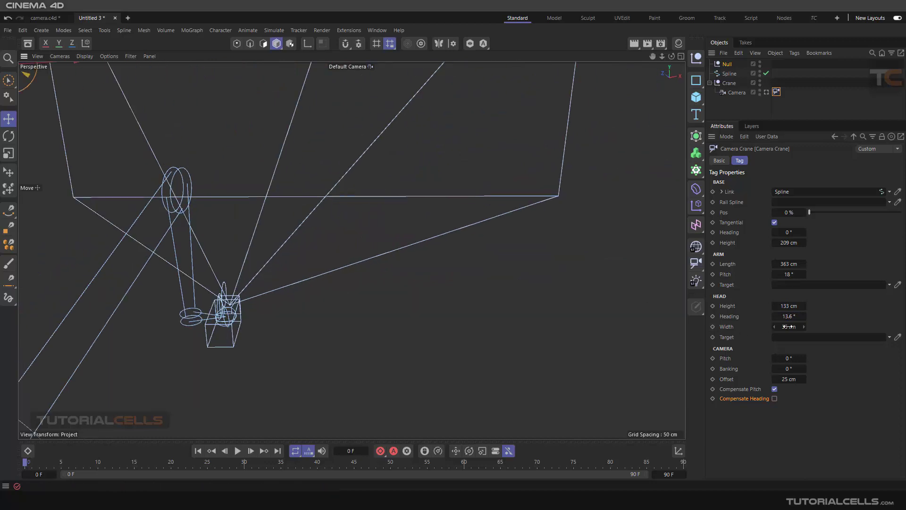
mouse_move(779, 317)
left_mouse_down()
mouse_move(770, 317)
mouse_move(792, 327)
left_mouse_up()
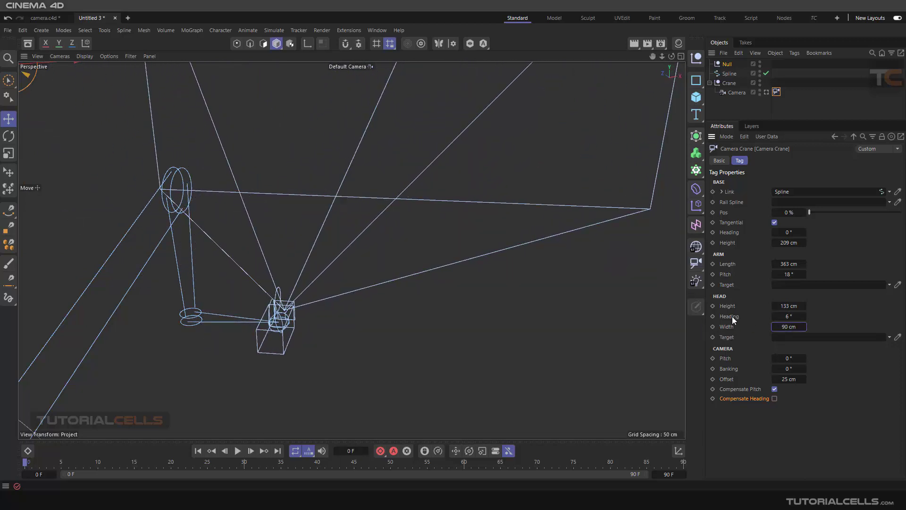
Step: Test the null as the crane head's Target by repositioning it in front of the camera, and clear the head's Target
left_click_drag(727, 64, 744, 95)
scroll(351, 238, "down", 6)
left_click_drag(368, 236, 302, 184, "alt")
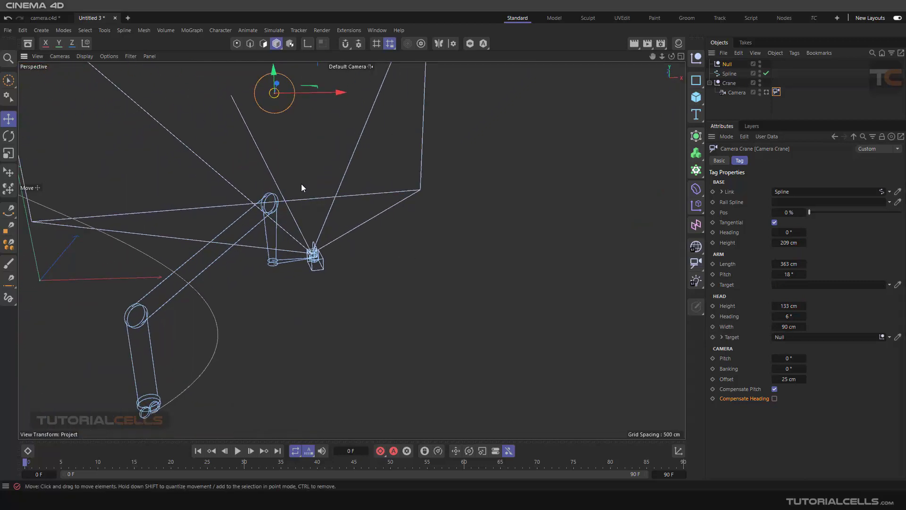
left_click_drag(283, 105, 488, 185)
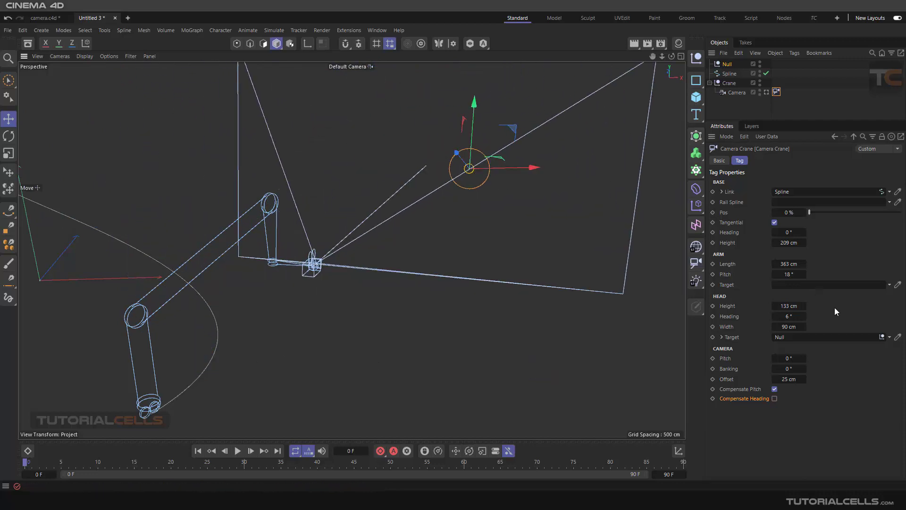
left_click(889, 337)
left_click(878, 349)
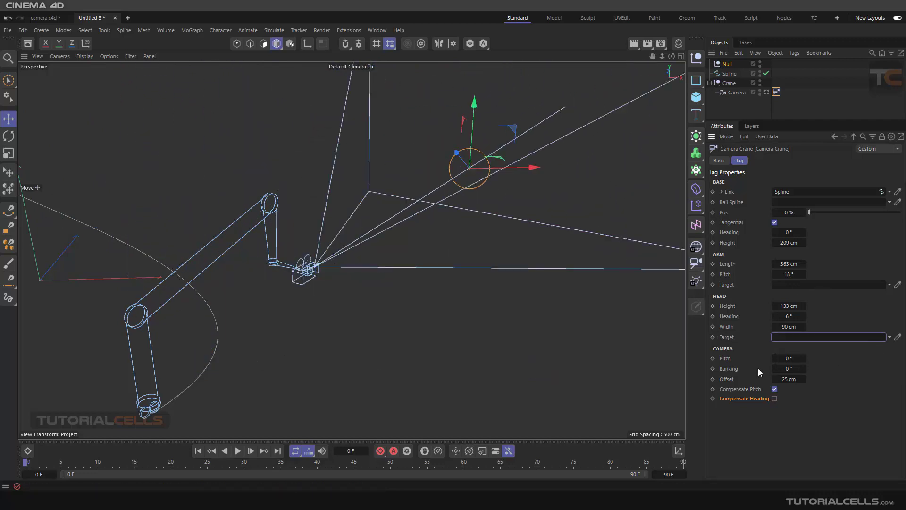
Step: Try camera Pitch -0.2 ° and Banking -4.5 °, set Offset to 45 cm, and reset Pitch and Banking to 0 °
scroll(297, 273, "up", 5)
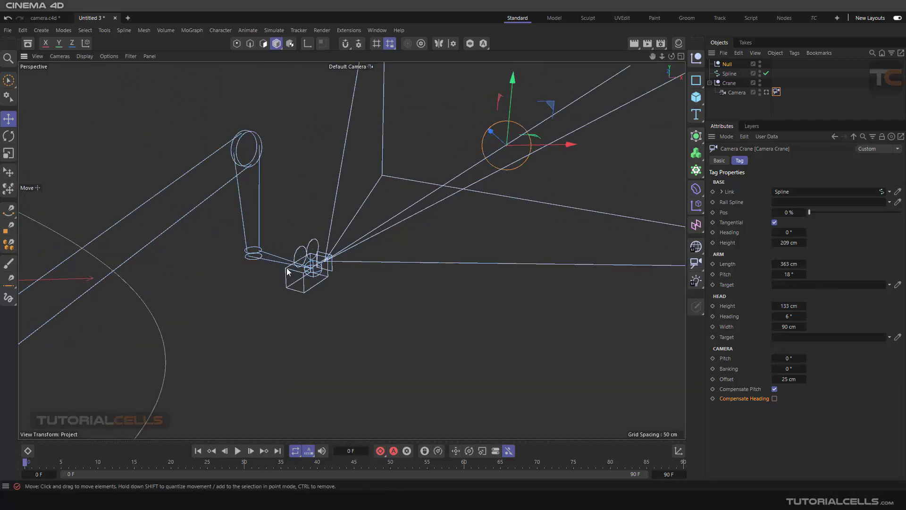
left_click_drag(787, 359, 785, 379)
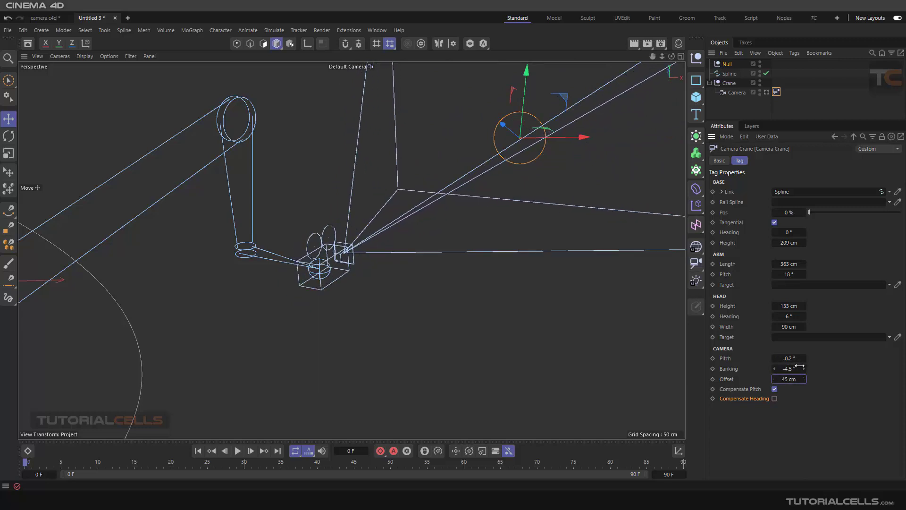
right_click(803, 369)
right_click(803, 359)
scroll(404, 249, "down", 3)
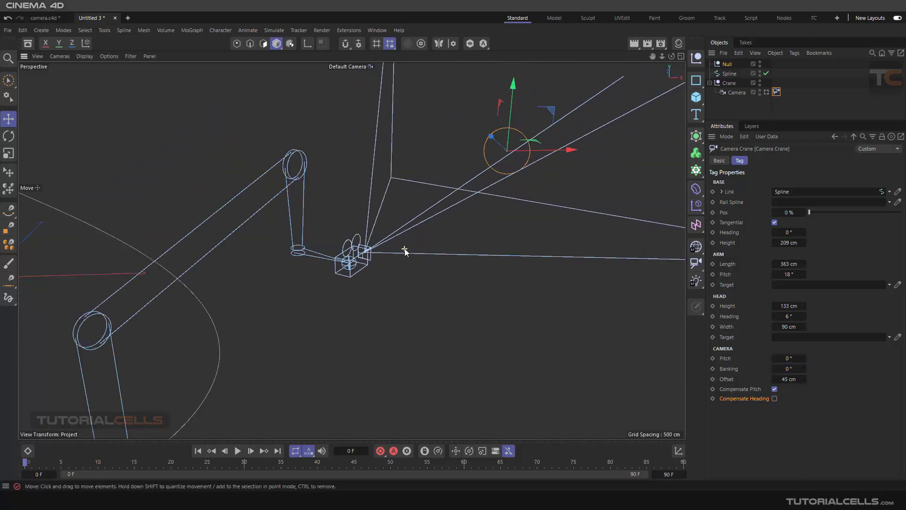
scroll(403, 249, "down", 6)
left_click_drag(432, 258, 363, 281, "alt")
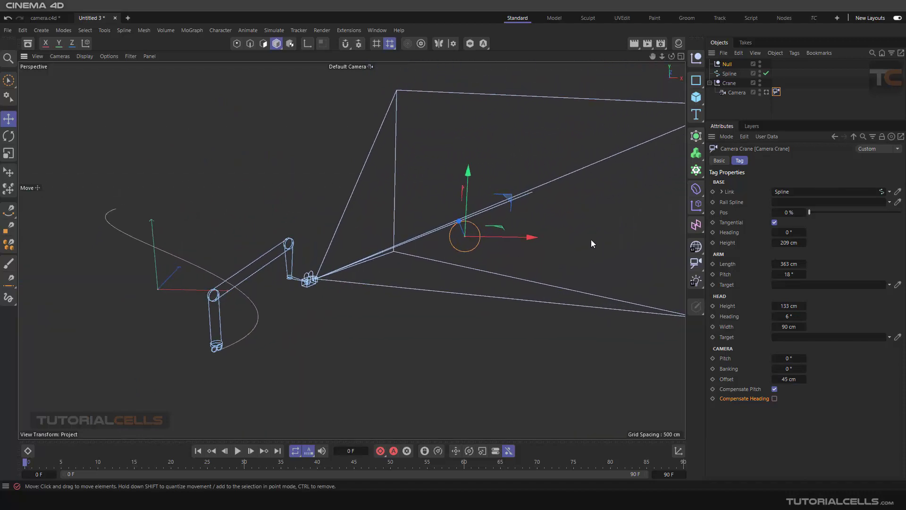
left_click_drag(591, 239, 296, 302, "alt")
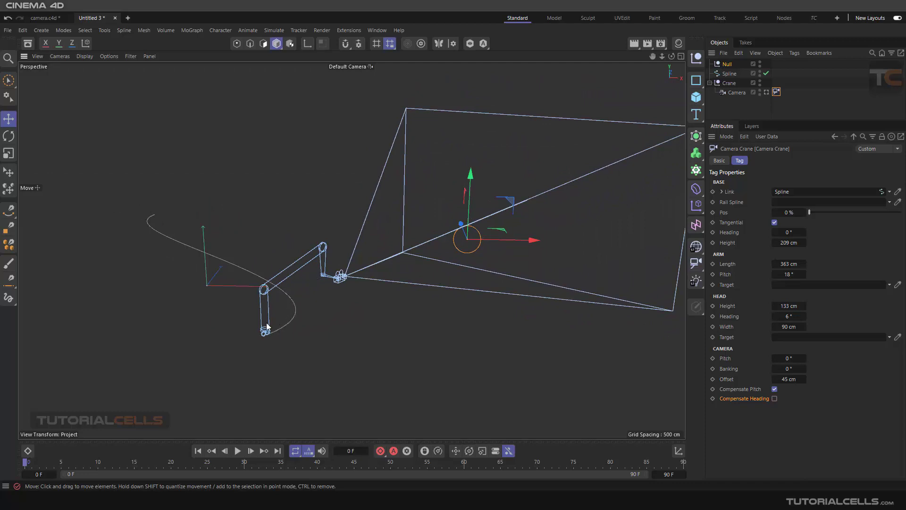
scroll(266, 326, "up", 1)
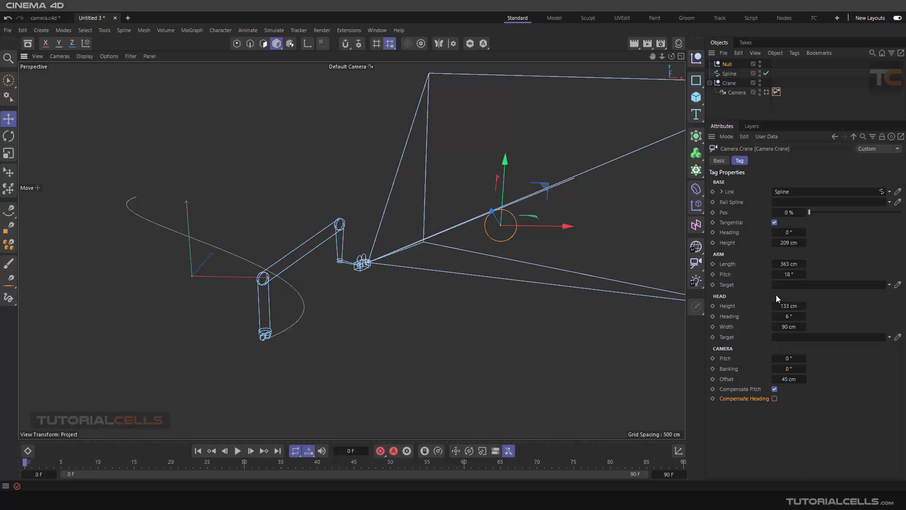
Step: Make the null and the spline children of the Crane object and select Crane
left_click(728, 84)
scroll(349, 255, "down", 5)
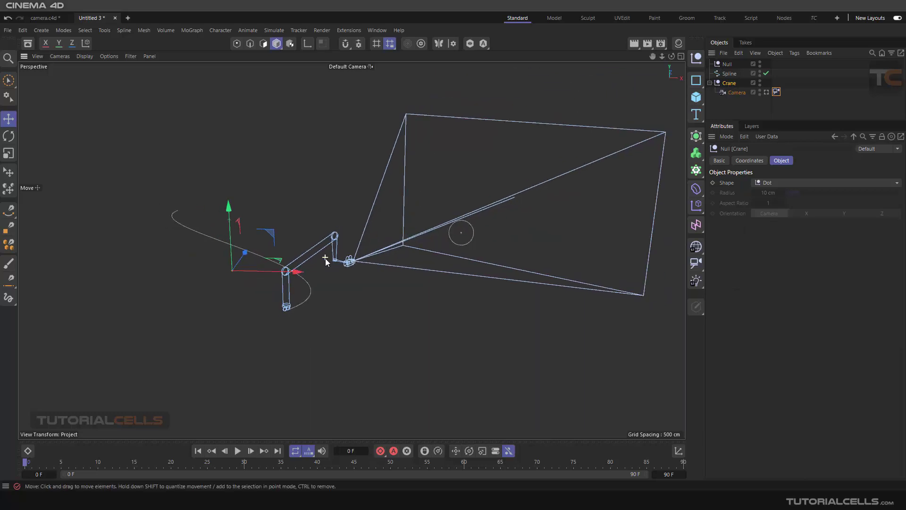
left_click_drag(349, 258, 336, 277, "alt")
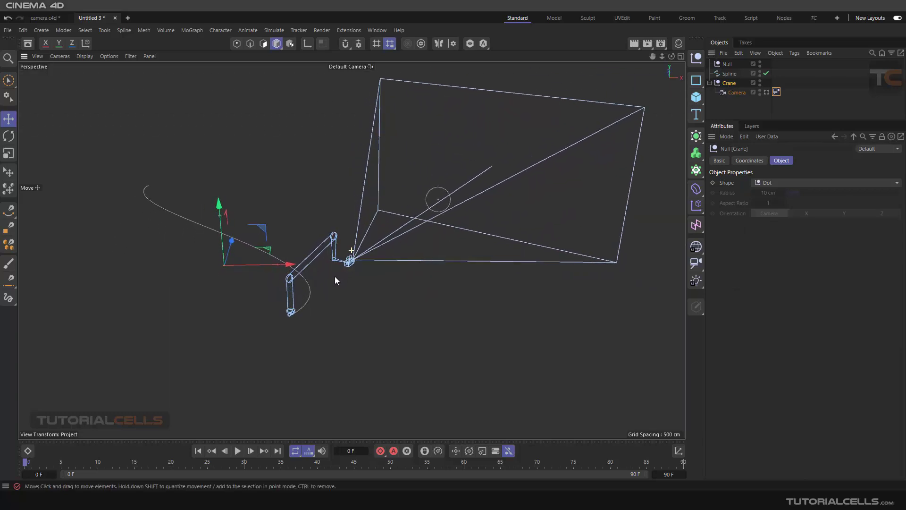
left_click(727, 64)
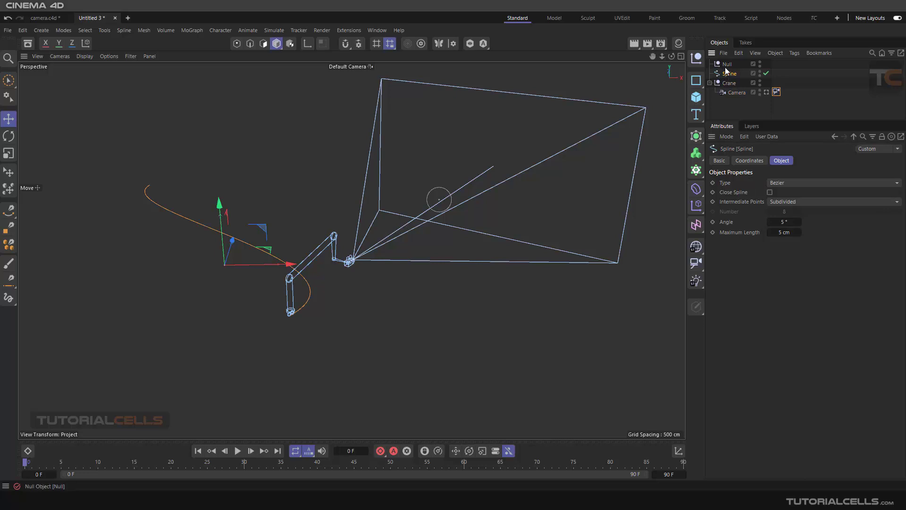
left_click(728, 74, "ctrl")
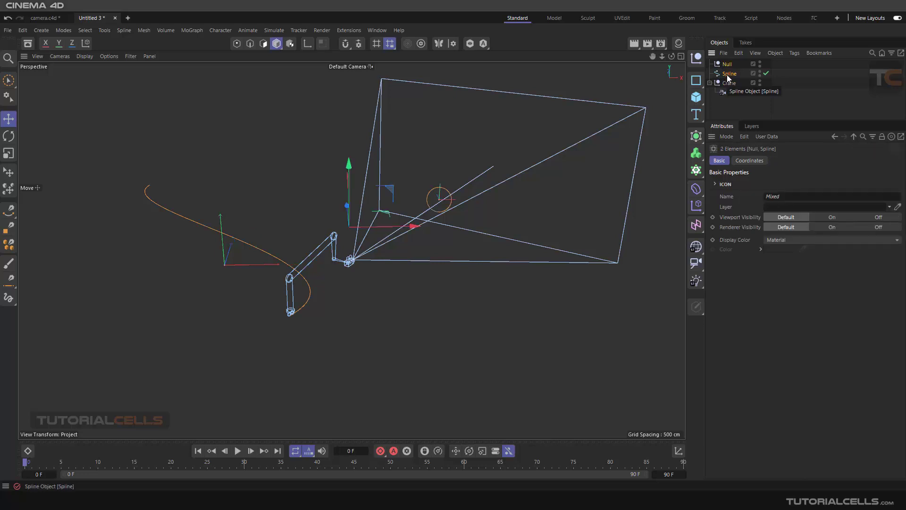
left_click_drag(728, 78, 730, 84)
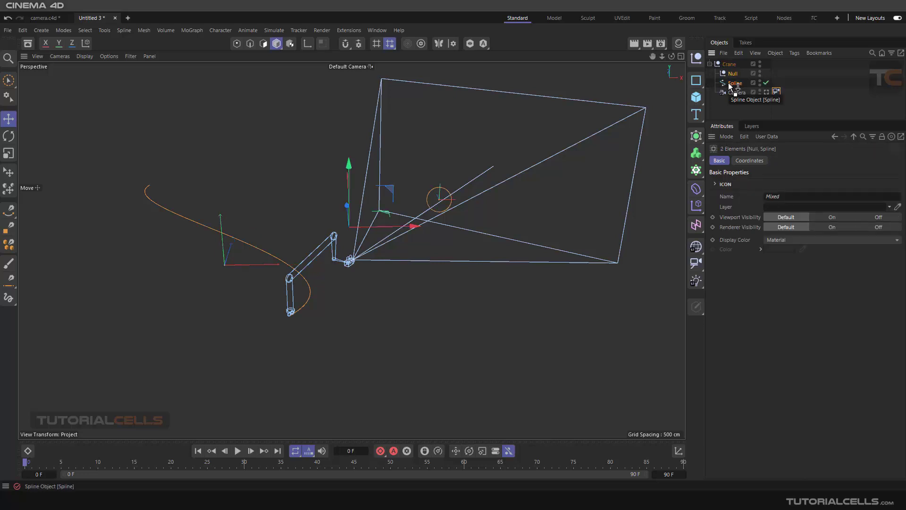
left_click(728, 66)
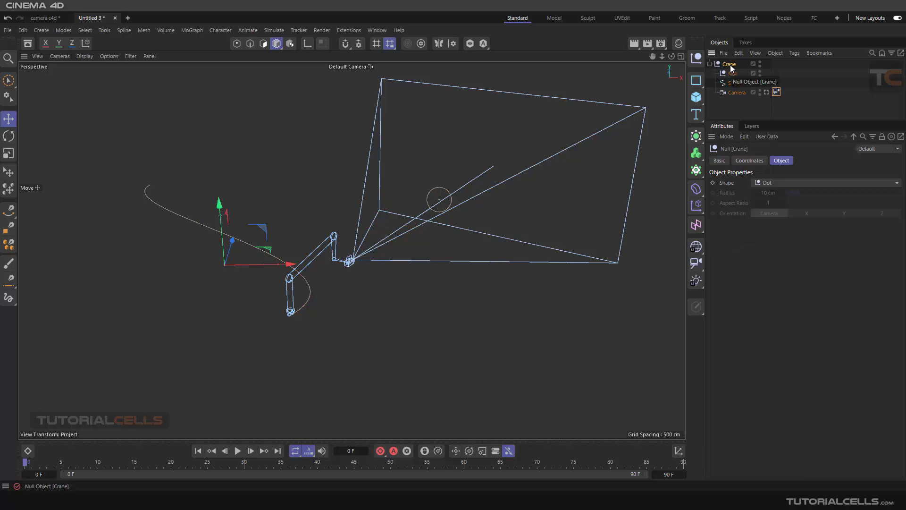